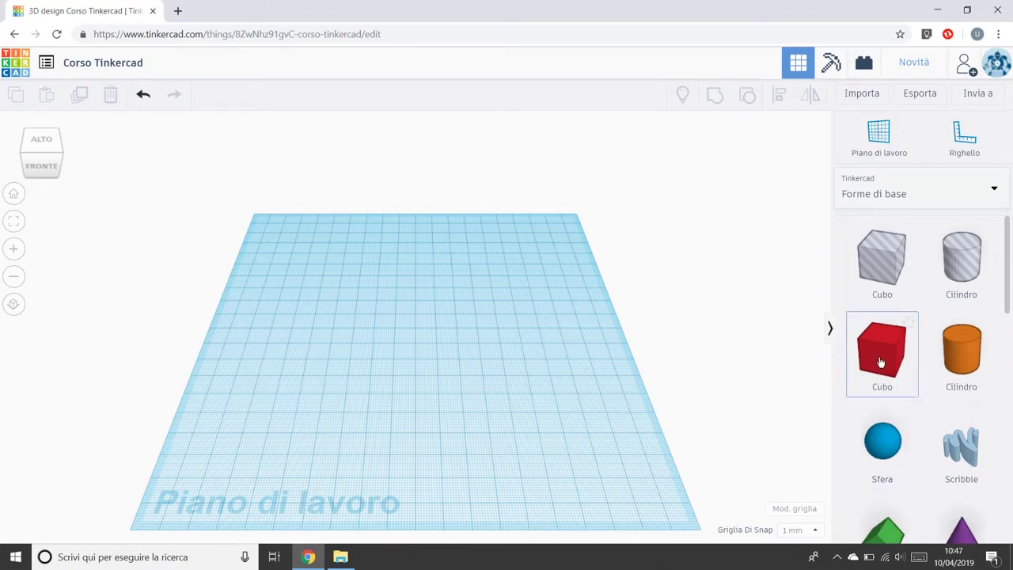
Place a solid red box near the middle of the workplane and set its length to 50 mm.
{"action": "left_click_drag", "start_coordinate": [880, 361], "coordinate": [394, 357]}
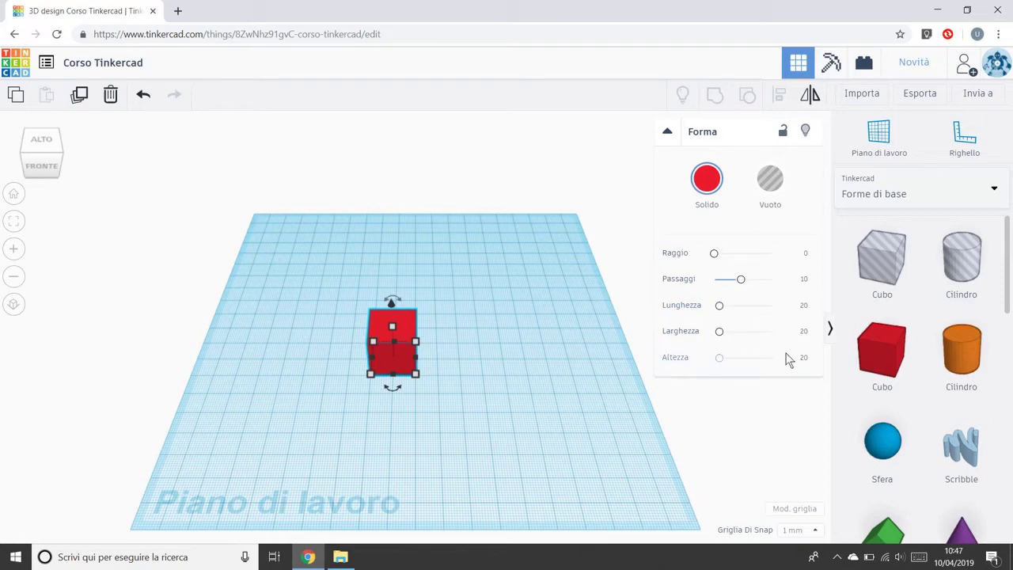
{"action": "left_click", "coordinate": [804, 305]}
{"action": "left_click", "coordinate": [805, 359]}
{"action": "left_click", "coordinate": [804, 306]}
{"action": "type", "text": "50"}
{"action": "key", "text": "Return"}
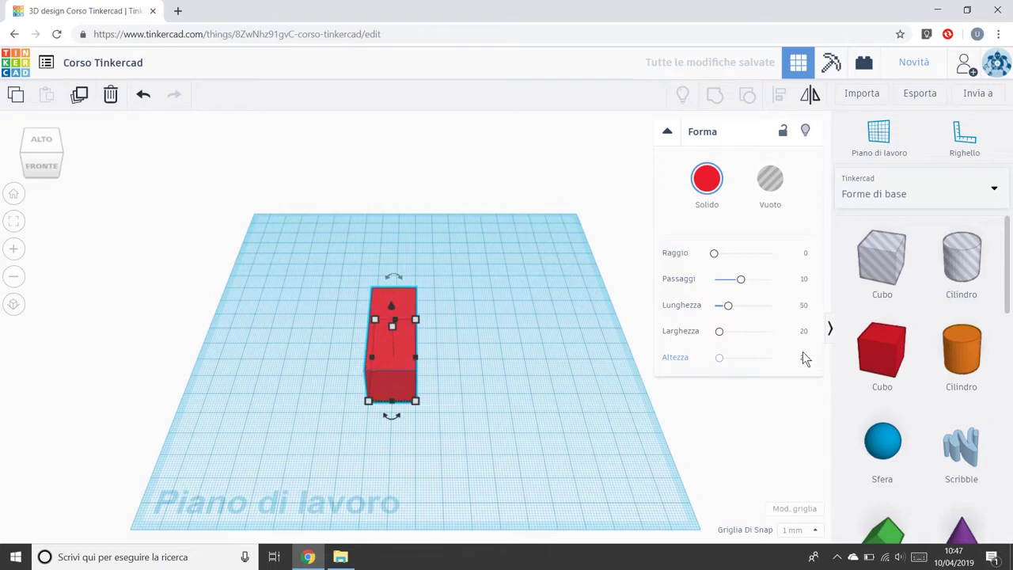
Set the red box's length to 20 mm and deselect it.
{"action": "left_click", "coordinate": [802, 307]}
{"action": "type", "text": "20"}
{"action": "key", "text": "Return"}
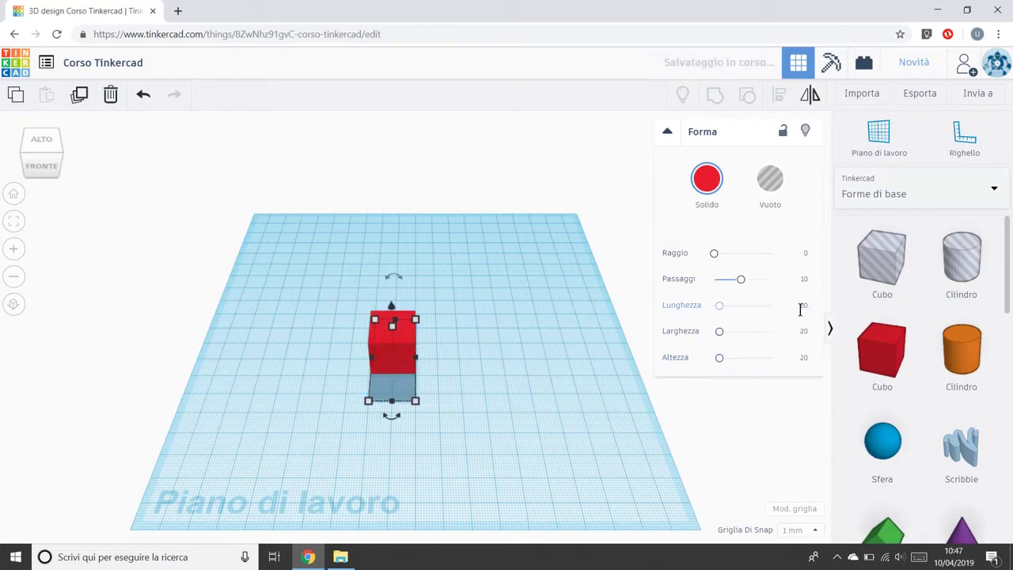
{"action": "left_click", "coordinate": [568, 329]}
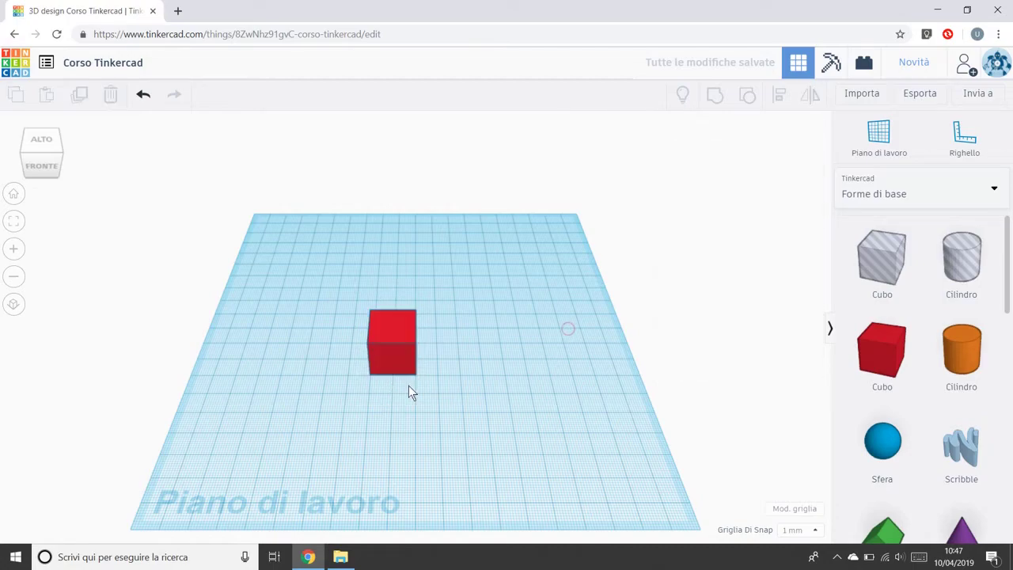
Examine the selected red box and its resize, lift and rotation handles up close from several angles.
{"action": "left_click", "coordinate": [390, 342]}
{"action": "scroll", "coordinate": [402, 388], "scroll_direction": "up", "scroll_amount": 2}
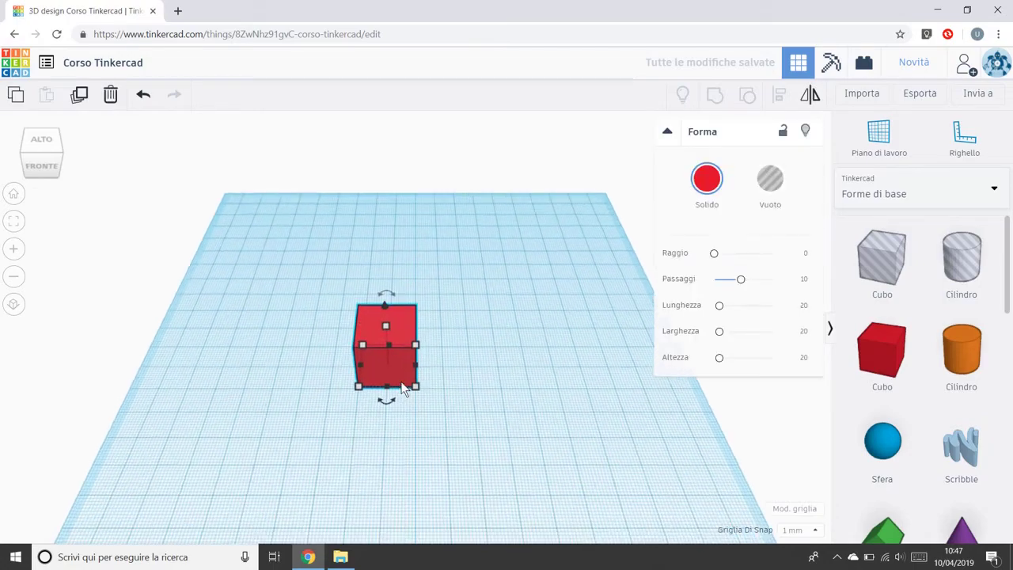
{"action": "left_click", "coordinate": [14, 225]}
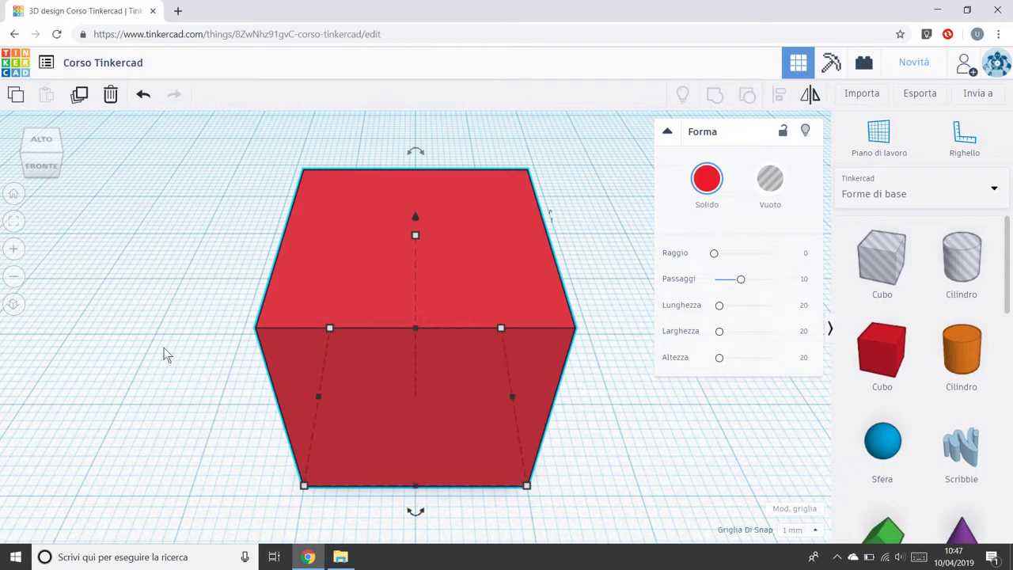
{"action": "right_click_drag", "start_coordinate": [163, 356], "coordinate": [163, 303]}
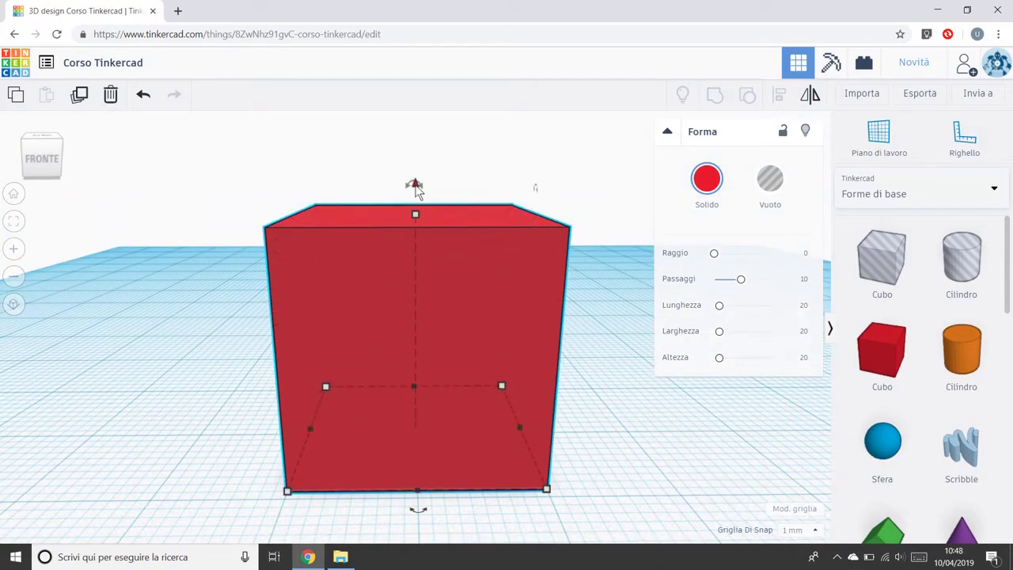
{"action": "right_click_drag", "start_coordinate": [448, 177], "coordinate": [54, 144]}
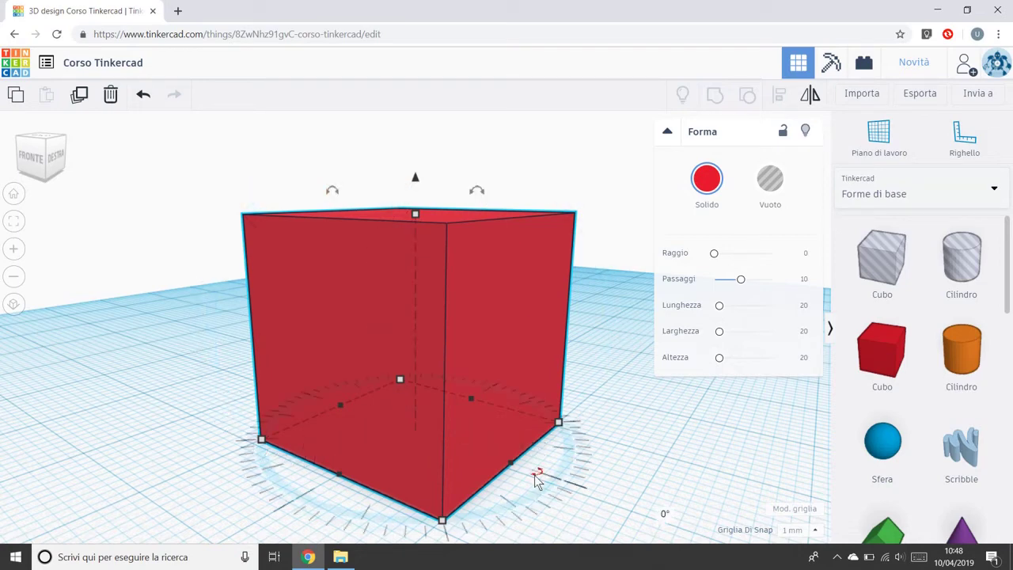
{"action": "right_click_drag", "start_coordinate": [71, 389], "coordinate": [122, 424]}
{"action": "scroll", "coordinate": [122, 423], "scroll_direction": "down", "scroll_amount": 5}
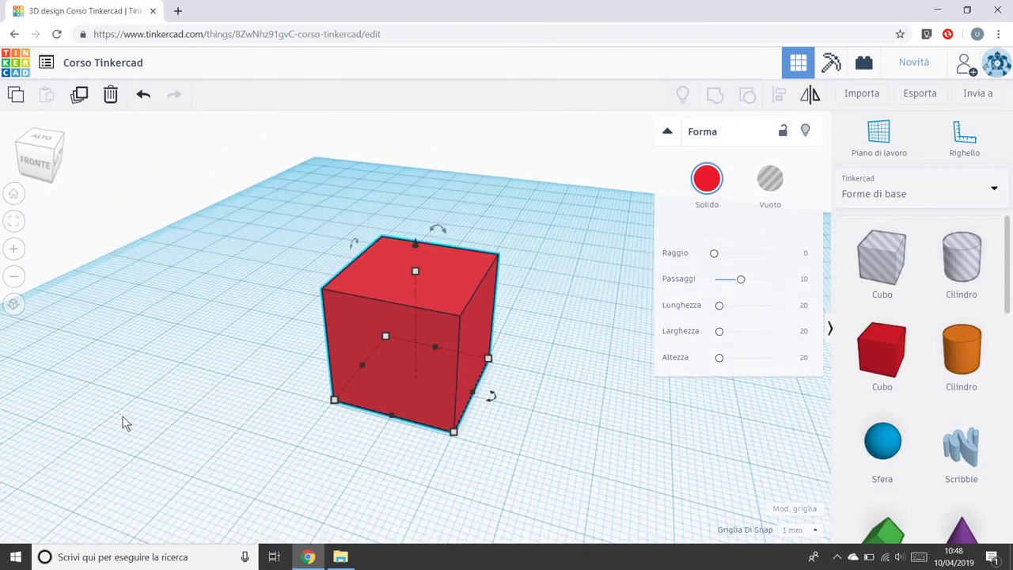
{"action": "left_click", "coordinate": [190, 319]}
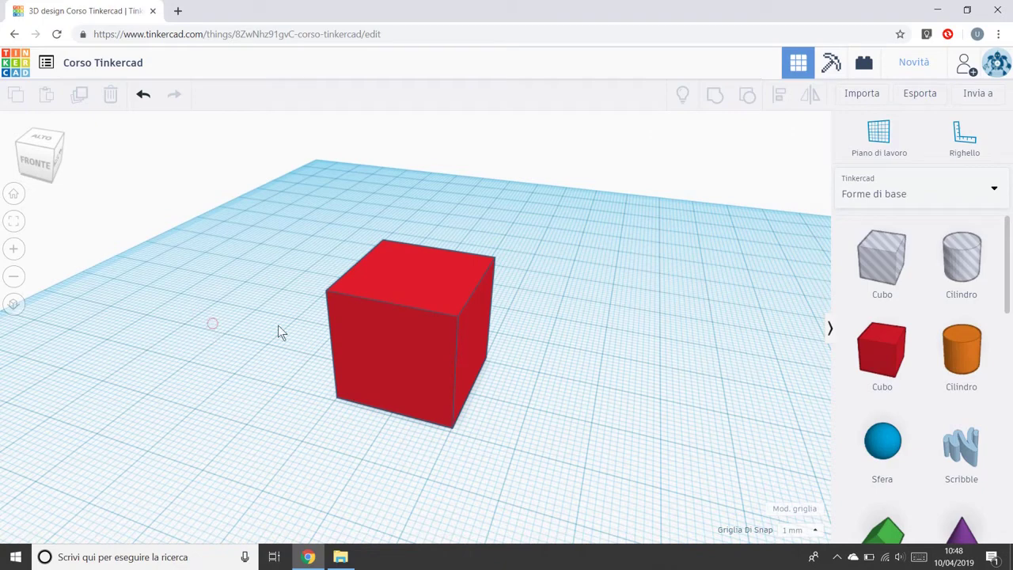
Widen the red box to 22 mm using the midpoint handle on its right base edge.
{"action": "left_click", "coordinate": [437, 428]}
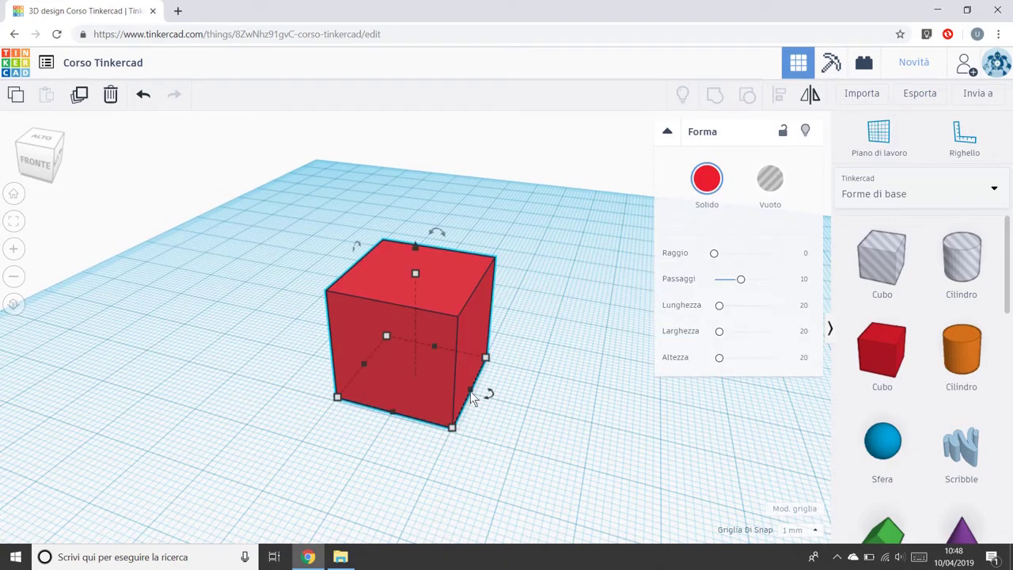
{"action": "scroll", "coordinate": [471, 397], "scroll_direction": "up", "scroll_amount": 3}
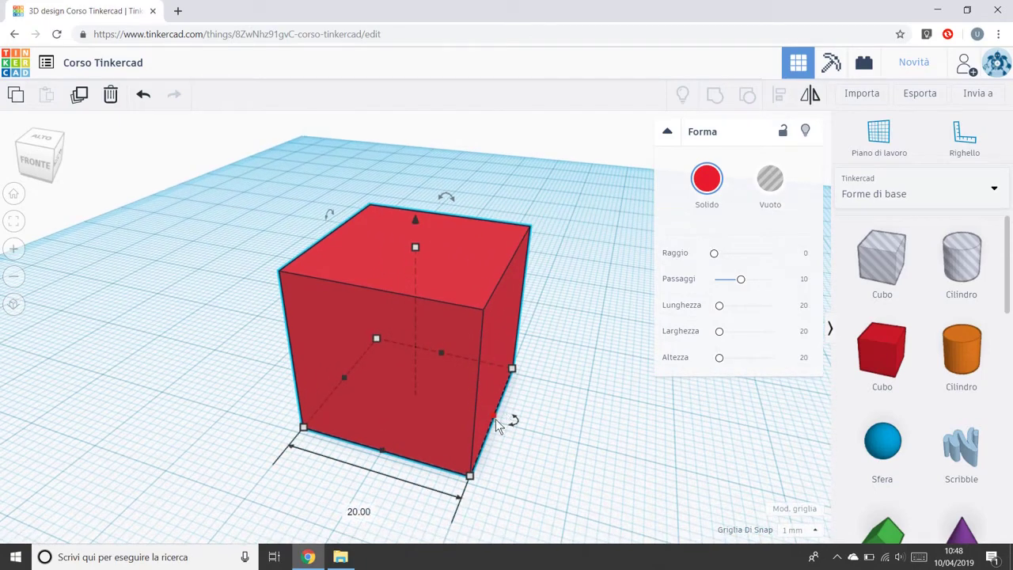
{"action": "left_click_drag", "start_coordinate": [493, 418], "coordinate": [504, 445]}
{"action": "left_click", "coordinate": [640, 440]}
{"action": "left_click", "coordinate": [469, 433]}
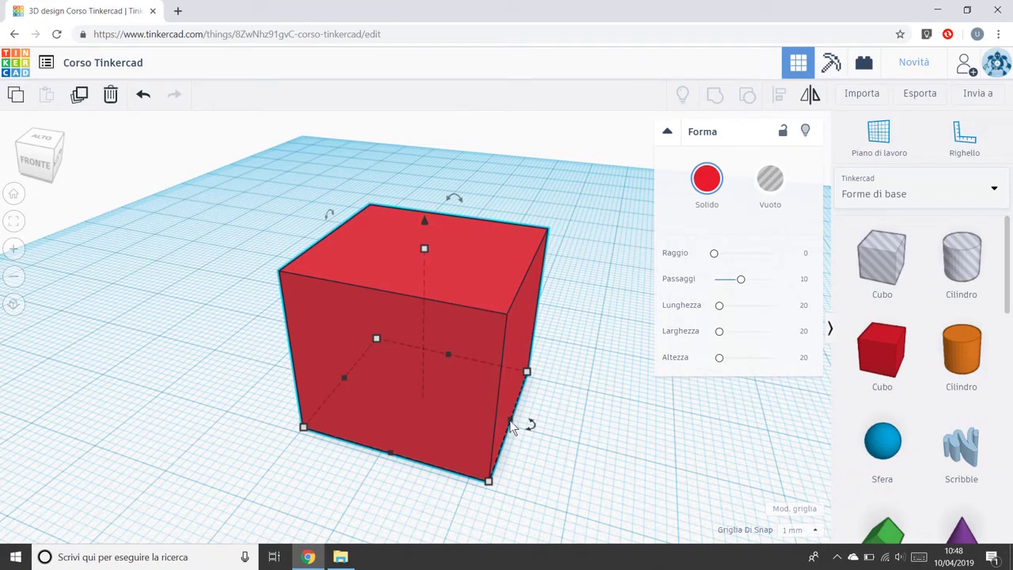
{"action": "mouse_move", "coordinate": [510, 421]}
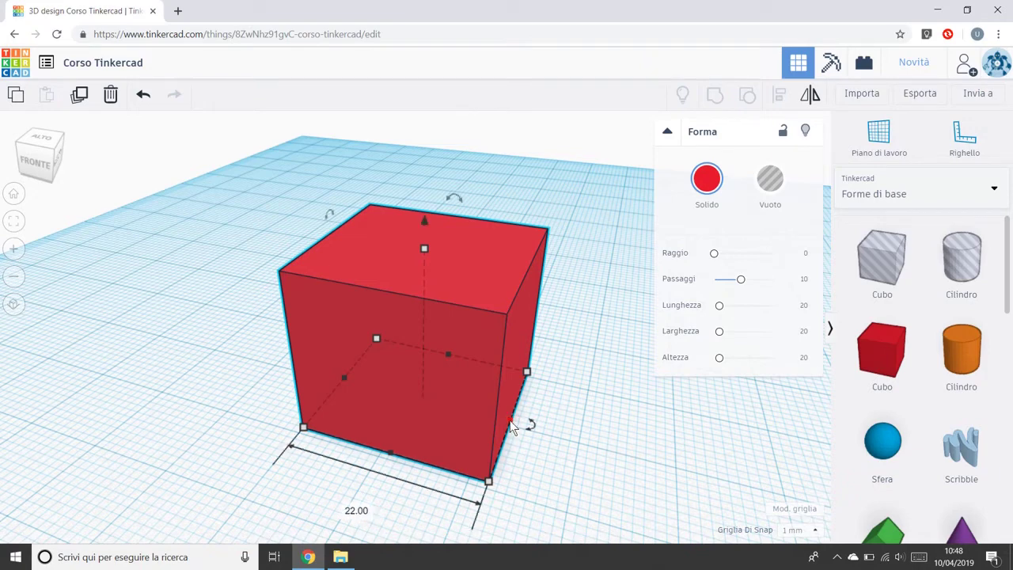
Widen the box further to 23 mm from the midpoint of its right base edge.
{"action": "scroll", "coordinate": [509, 420], "scroll_direction": "up", "scroll_amount": 5}
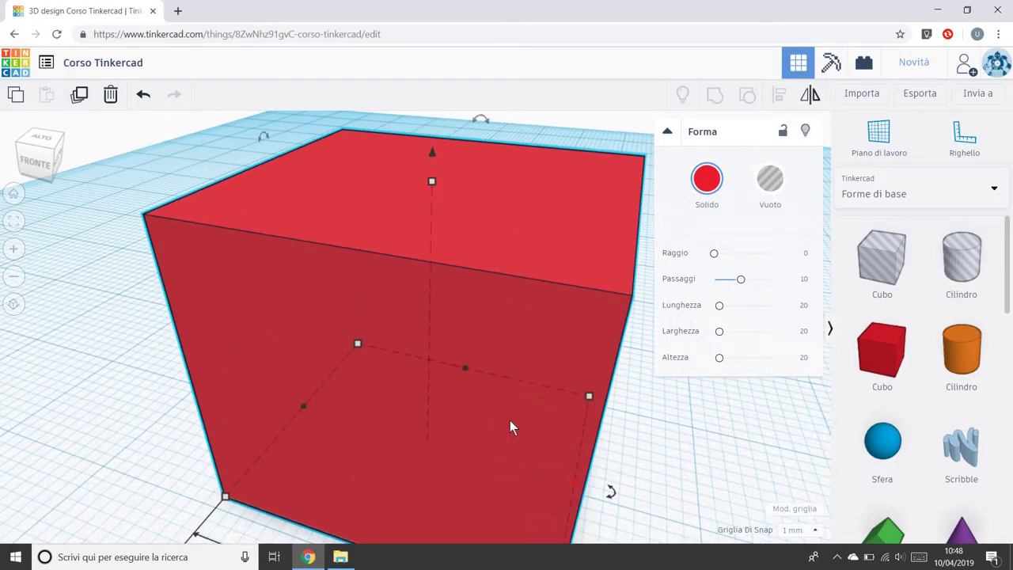
{"action": "scroll", "coordinate": [509, 420], "scroll_direction": "up", "scroll_amount": 2}
{"action": "scroll", "coordinate": [407, 366], "scroll_direction": "down", "scroll_amount": 2}
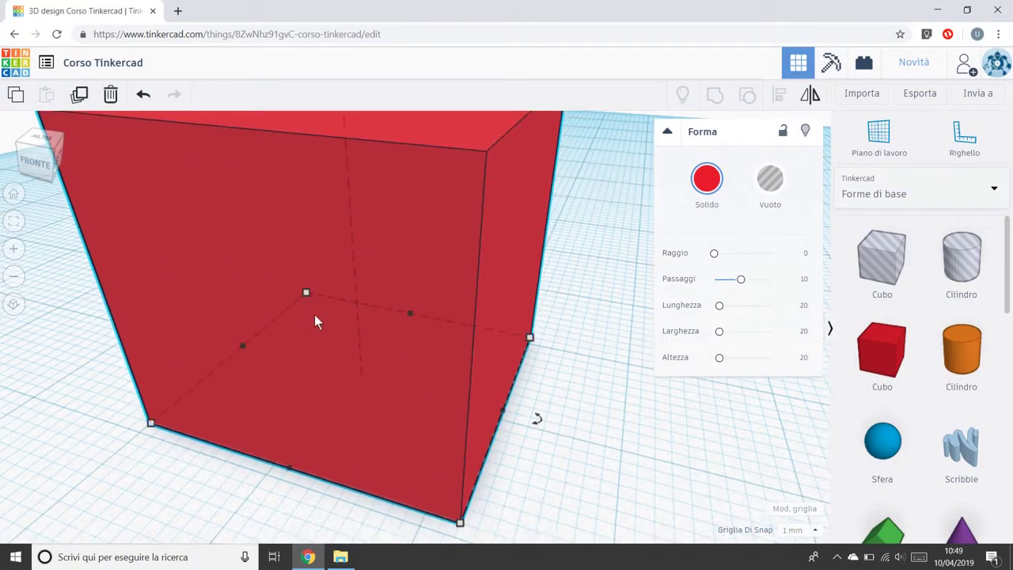
{"action": "scroll", "coordinate": [501, 414], "scroll_direction": "up", "scroll_amount": 5}
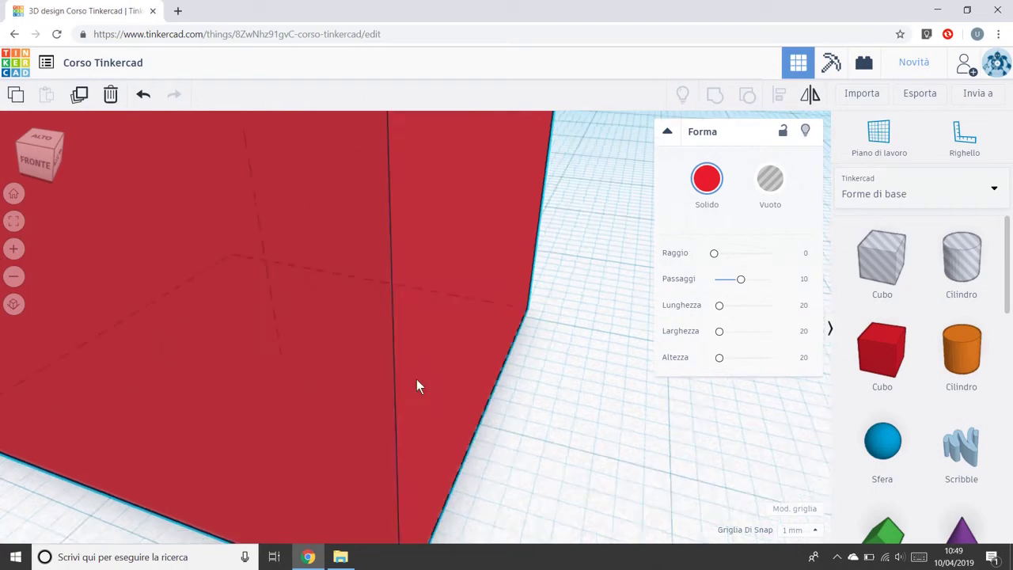
{"action": "scroll", "coordinate": [384, 366], "scroll_direction": "down", "scroll_amount": 3}
{"action": "scroll", "coordinate": [385, 367], "scroll_direction": "up", "scroll_amount": 1}
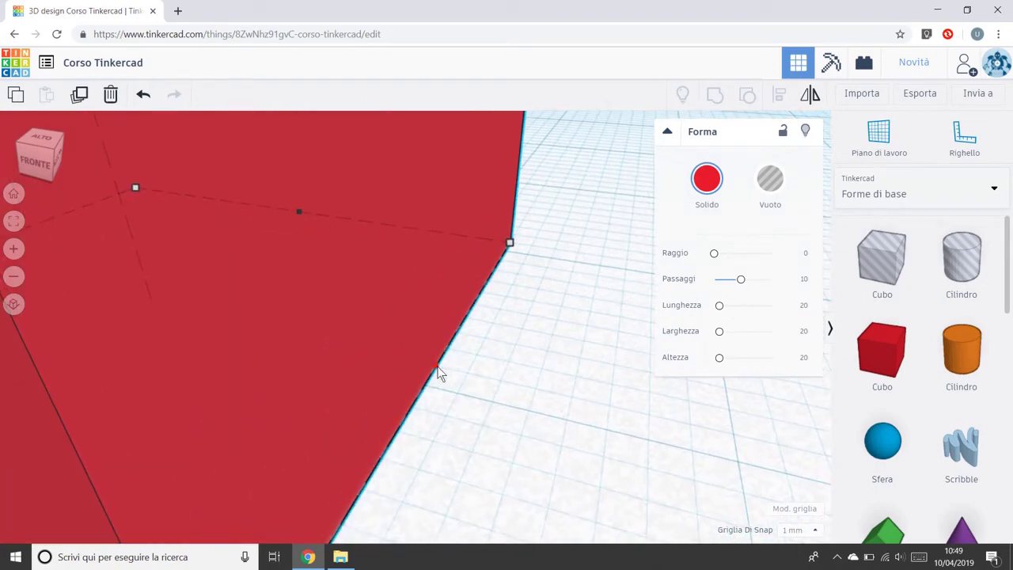
{"action": "right_click_drag", "start_coordinate": [439, 371], "coordinate": [506, 370]}
{"action": "scroll", "coordinate": [465, 396], "scroll_direction": "down", "scroll_amount": 2}
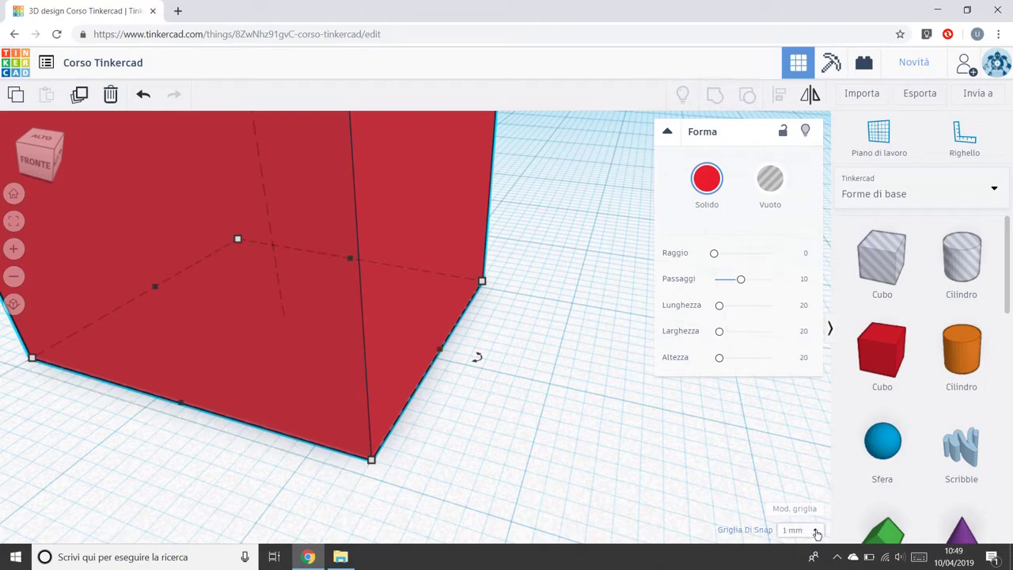
Change the snap grid to 5 mm and resize the box's width to 30 mm, then to 25 mm.
{"action": "left_click", "coordinate": [815, 531]}
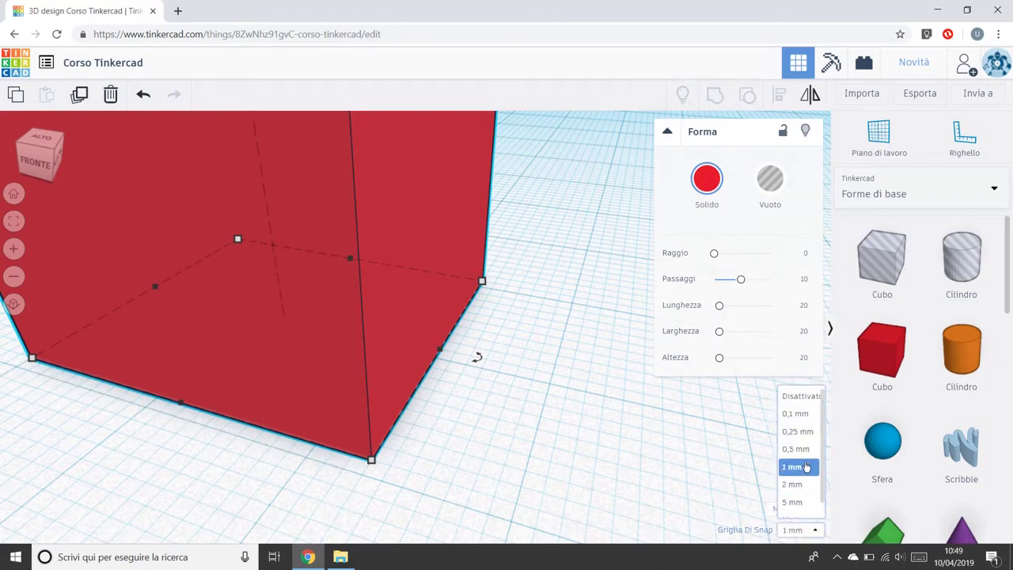
{"action": "left_click", "coordinate": [794, 501]}
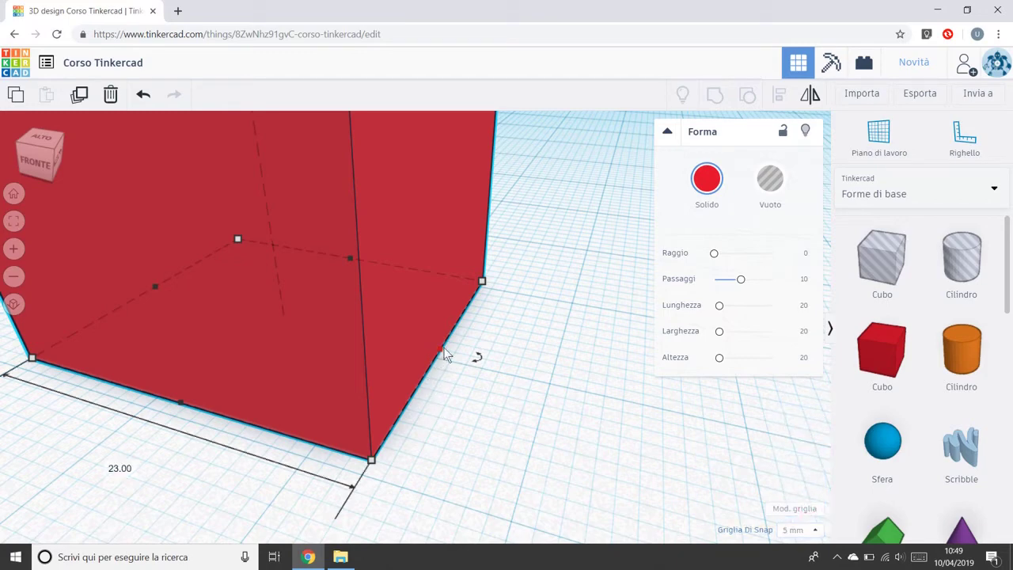
{"action": "left_click_drag", "start_coordinate": [441, 352], "coordinate": [513, 375]}
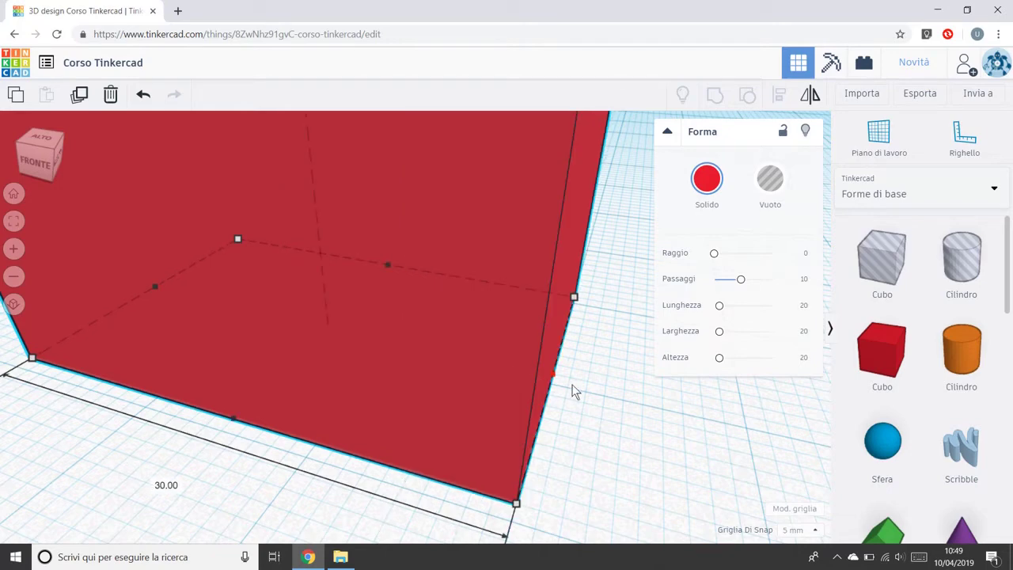
{"action": "left_click_drag", "start_coordinate": [575, 391], "coordinate": [472, 404]}
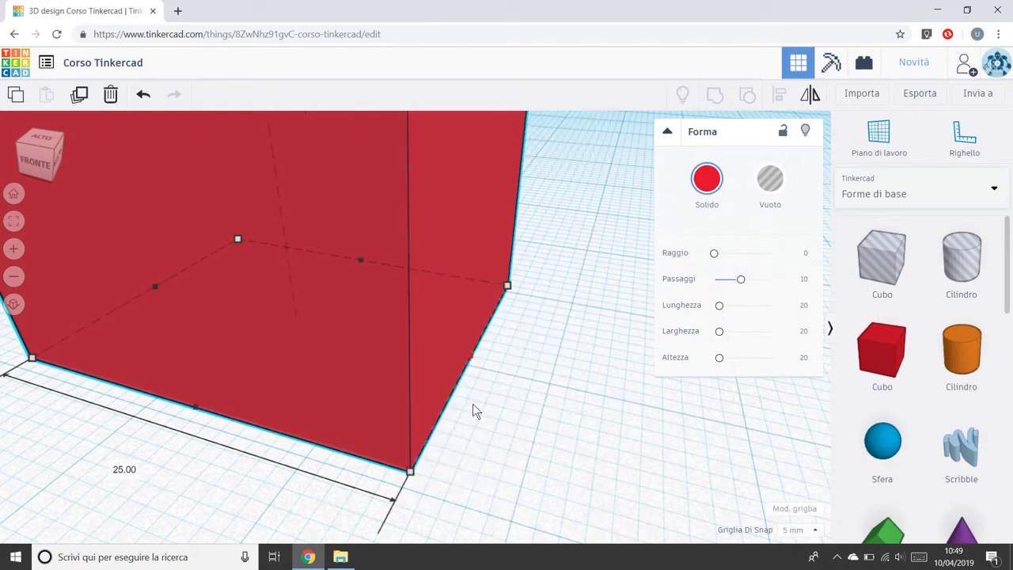
Set the snap grid to 1 mm and stretch the box's base from its front-right corner to about 26 by 24 mm.
{"action": "left_click", "coordinate": [815, 530]}
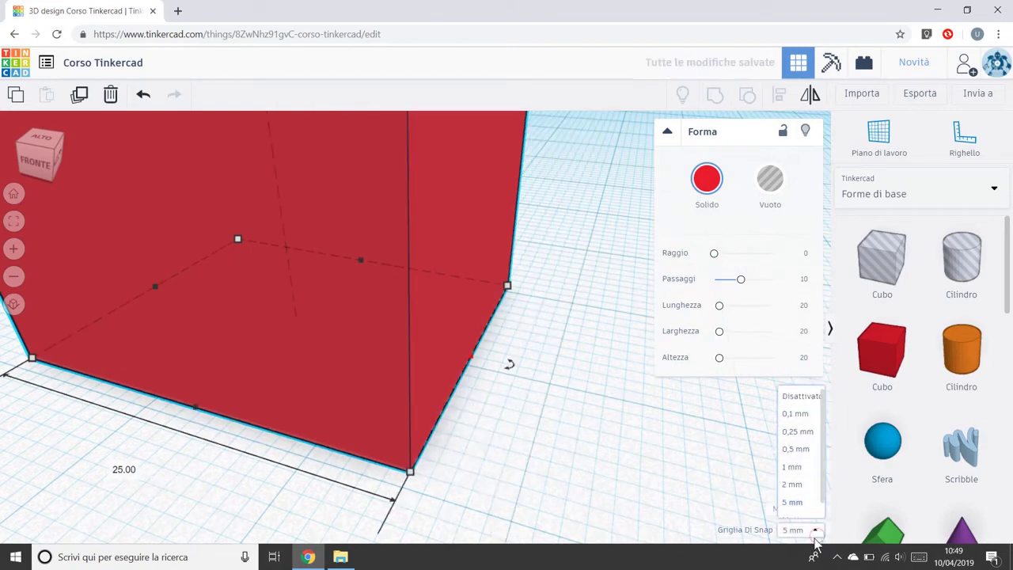
{"action": "left_click", "coordinate": [801, 467]}
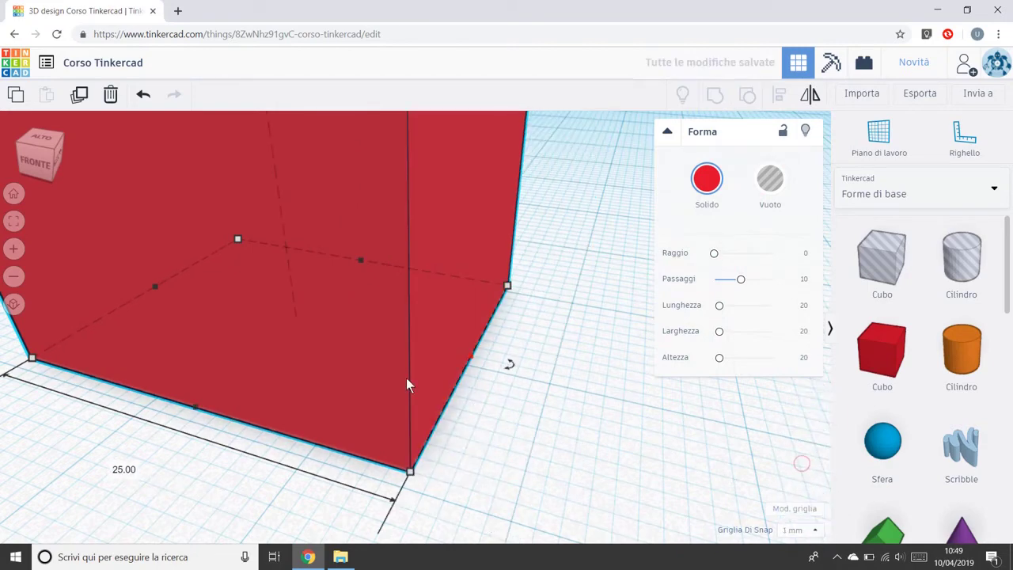
{"action": "scroll", "coordinate": [383, 375], "scroll_direction": "down", "scroll_amount": 3}
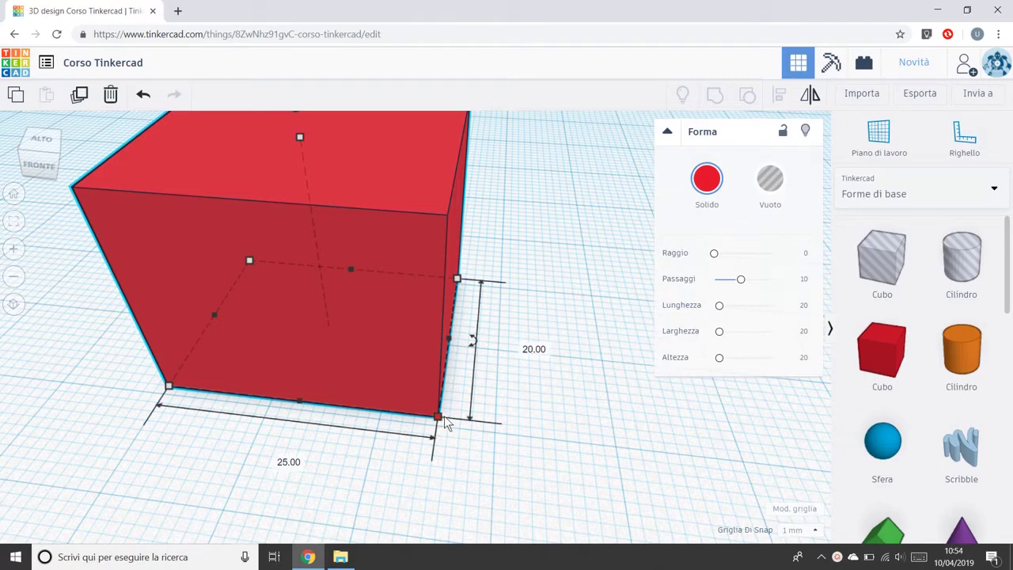
{"action": "mouse_move", "coordinate": [439, 419]}
{"action": "left_click_drag", "start_coordinate": [439, 422], "coordinate": [452, 459]}
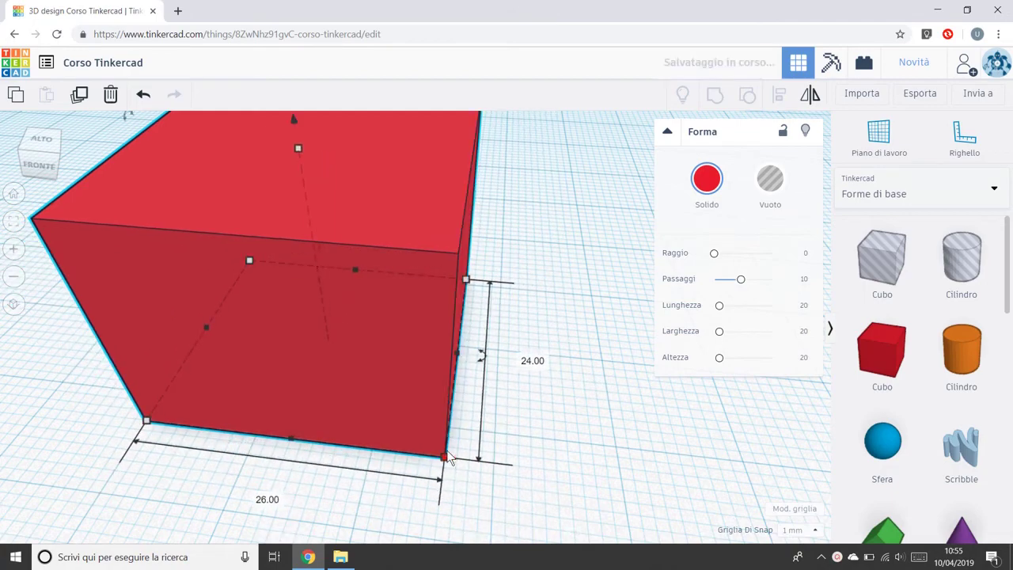
Enlarge the box's base from its front-right corner, then narrow it again from the same corner.
{"action": "scroll", "coordinate": [447, 455], "scroll_direction": "down", "scroll_amount": 5}
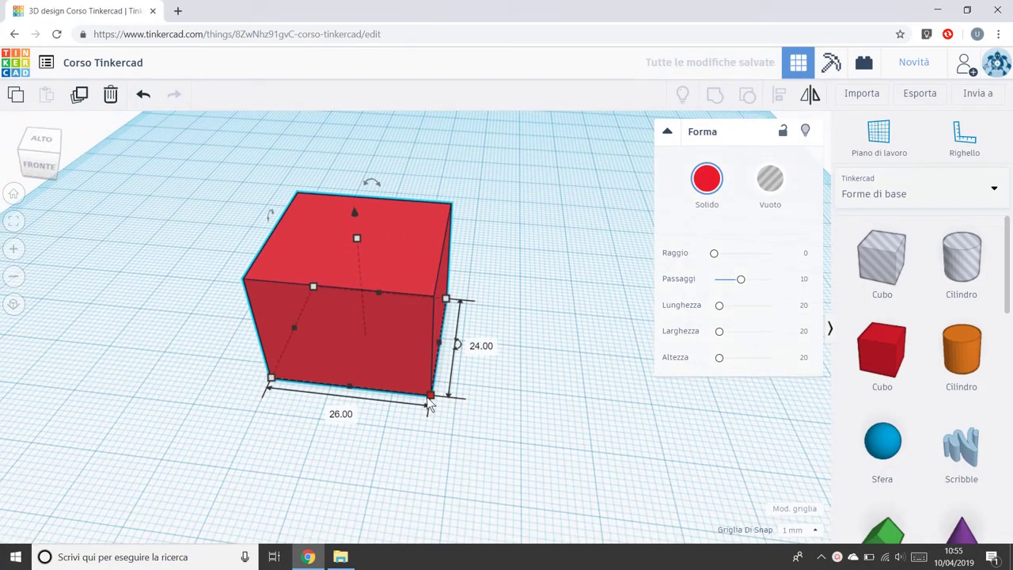
{"action": "left_click_drag", "start_coordinate": [433, 402], "coordinate": [624, 472]}
{"action": "right_click_drag", "start_coordinate": [632, 444], "coordinate": [633, 430]}
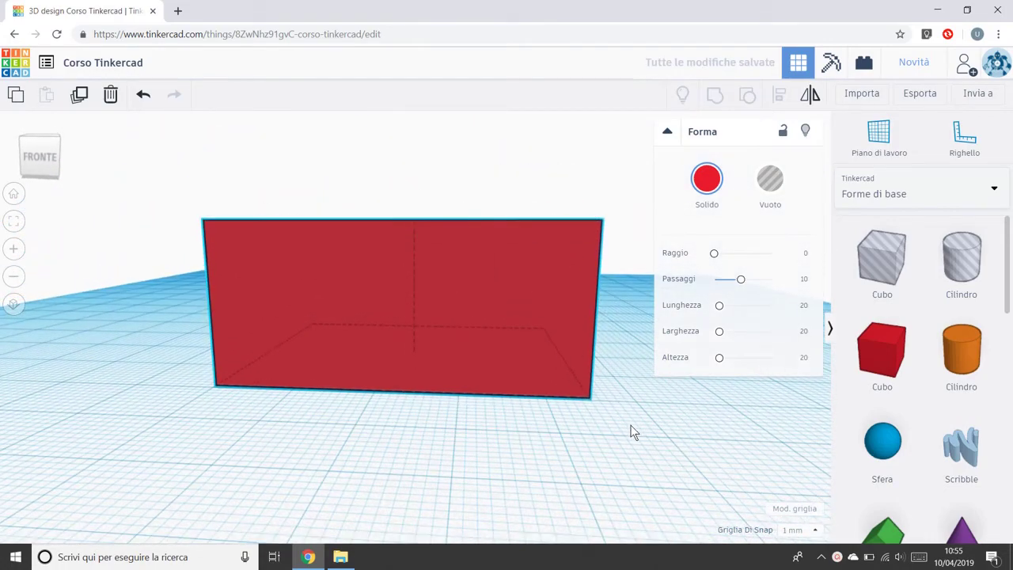
{"action": "left_click_drag", "start_coordinate": [588, 398], "coordinate": [473, 395]}
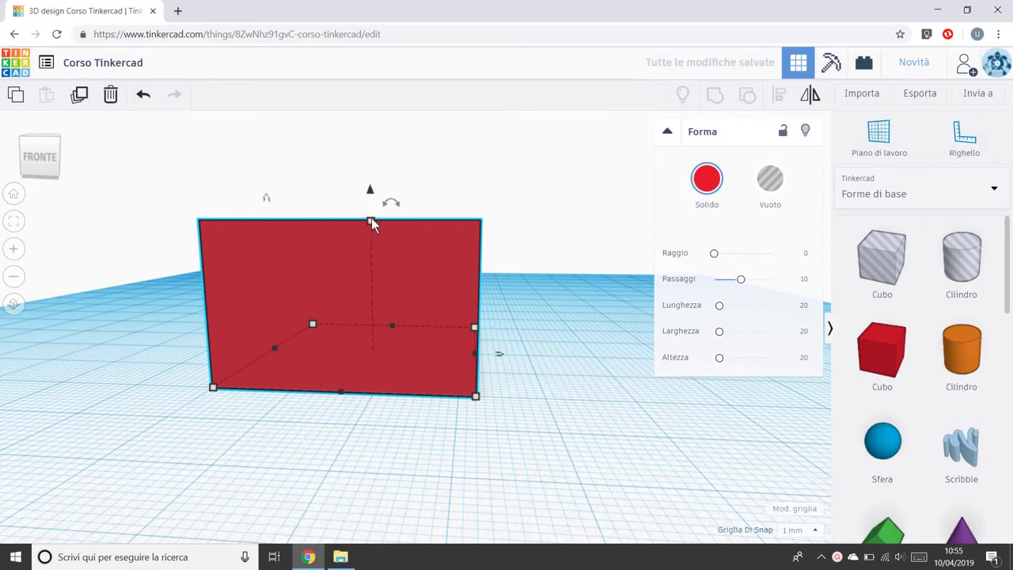
Raise the box's height to 23 mm with its top handle, then restore the previous height.
{"action": "mouse_move", "coordinate": [372, 221]}
{"action": "left_mouse_down"}
{"action": "mouse_move", "coordinate": [365, 79]}
{"action": "mouse_move", "coordinate": [375, 300]}
{"action": "mouse_move", "coordinate": [364, 276]}
{"action": "mouse_move", "coordinate": [363, 157]}
{"action": "mouse_move", "coordinate": [382, 307]}
{"action": "mouse_move", "coordinate": [368, 201]}
{"action": "left_mouse_up"}
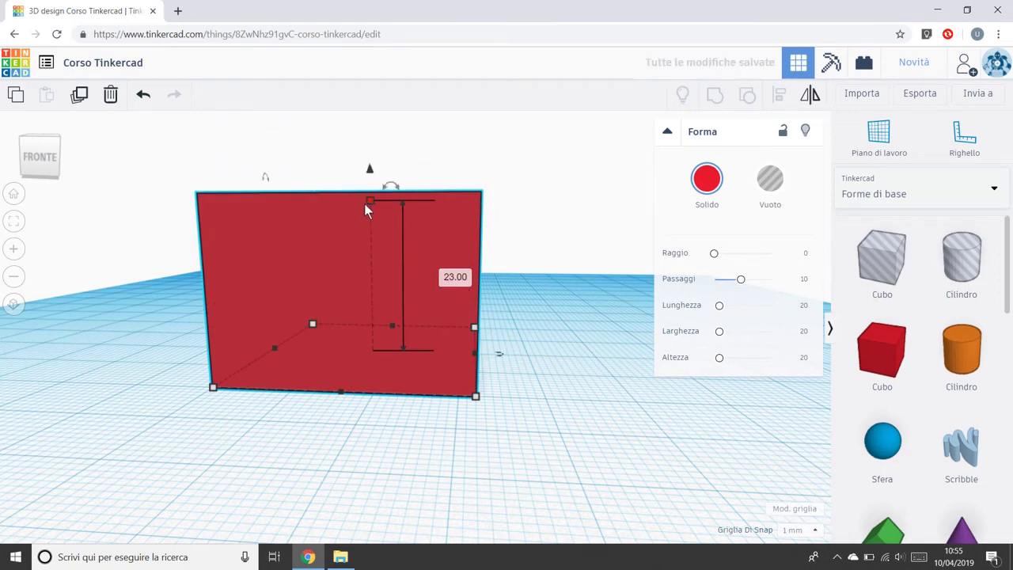
{"action": "left_click", "coordinate": [456, 282]}
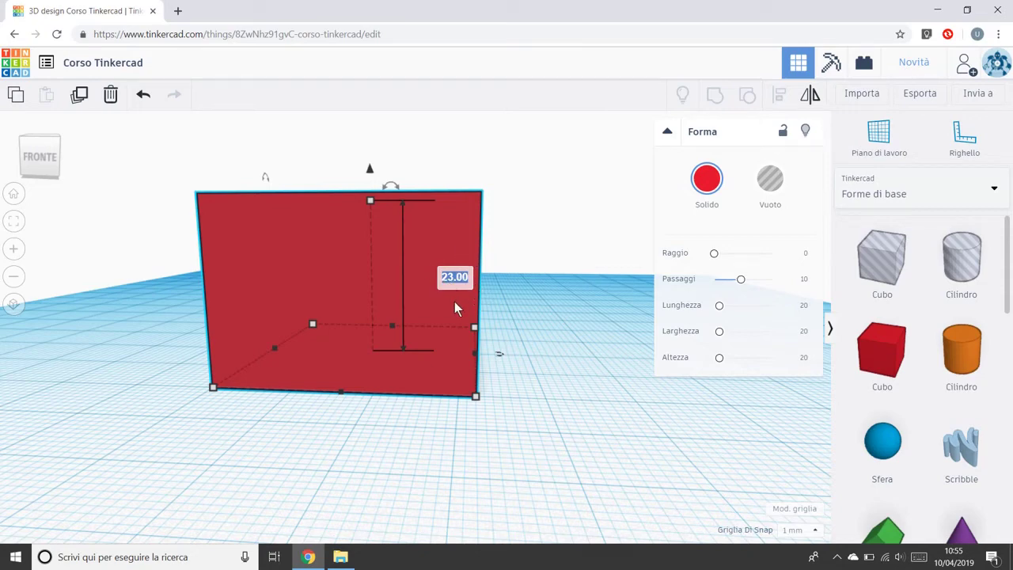
{"action": "key", "text": "Return"}
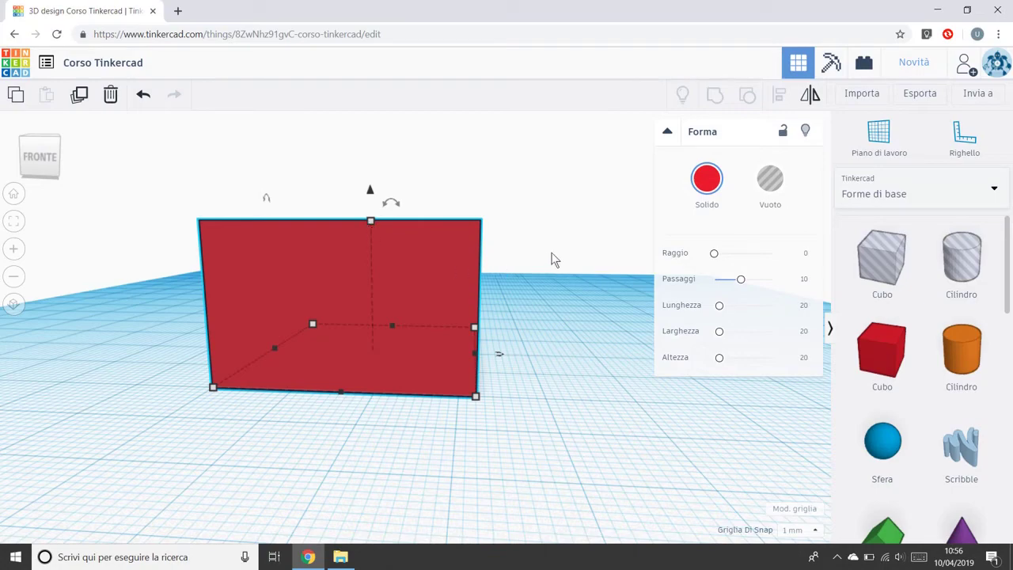
{"action": "right_click_drag", "start_coordinate": [554, 259], "coordinate": [586, 332]}
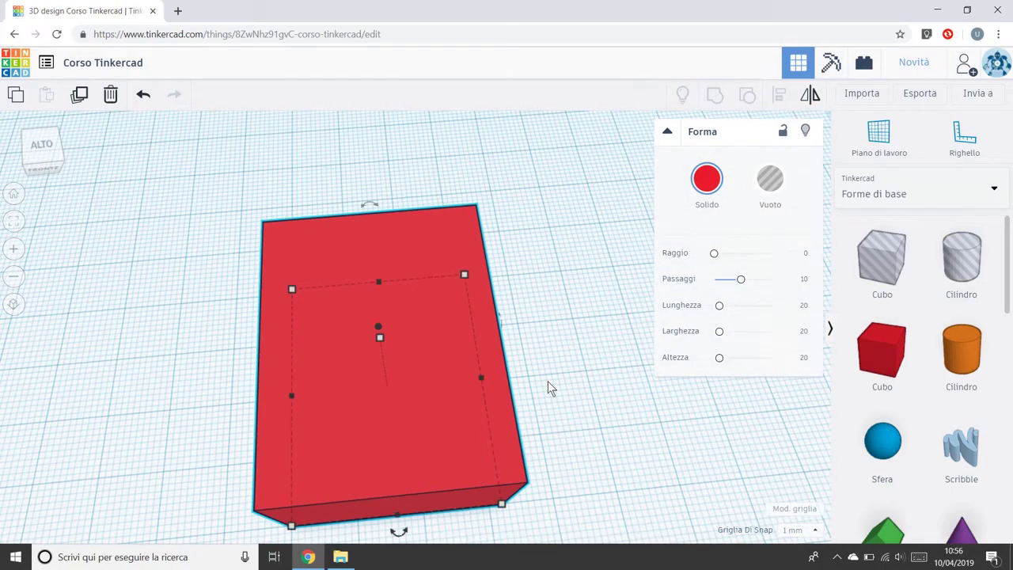
{"action": "scroll", "coordinate": [538, 396], "scroll_direction": "down", "scroll_amount": 3}
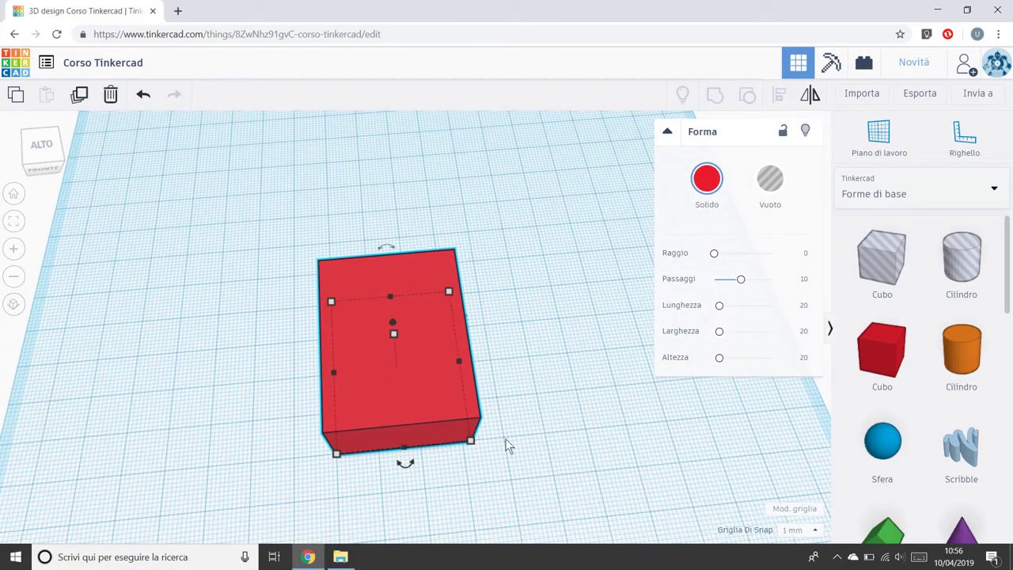
Resize the box's base to 20 by 20 mm from its front-right corner, then deselect the box.
{"action": "mouse_move", "coordinate": [470, 441]}
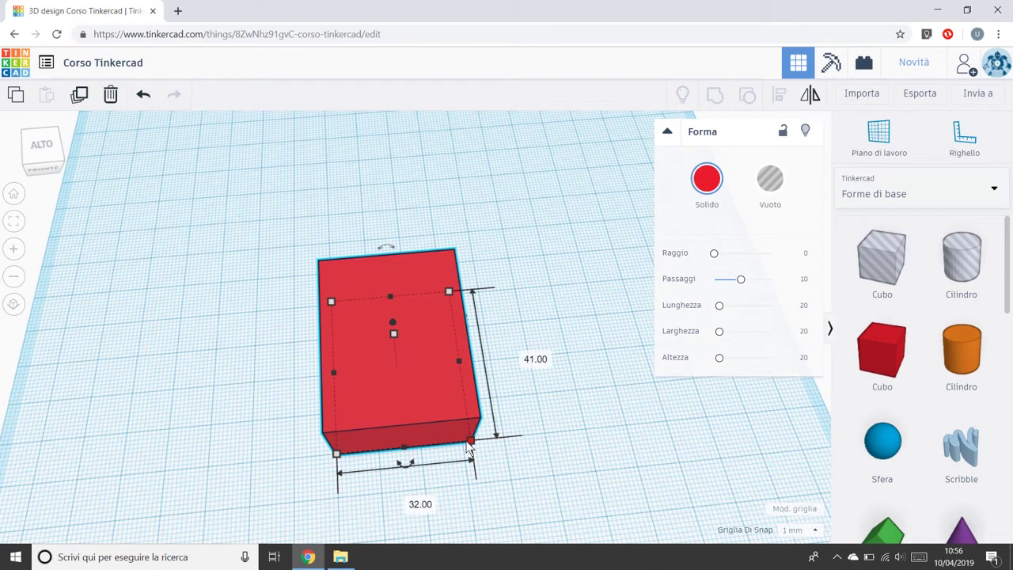
{"action": "left_click_drag", "start_coordinate": [468, 448], "coordinate": [422, 364]}
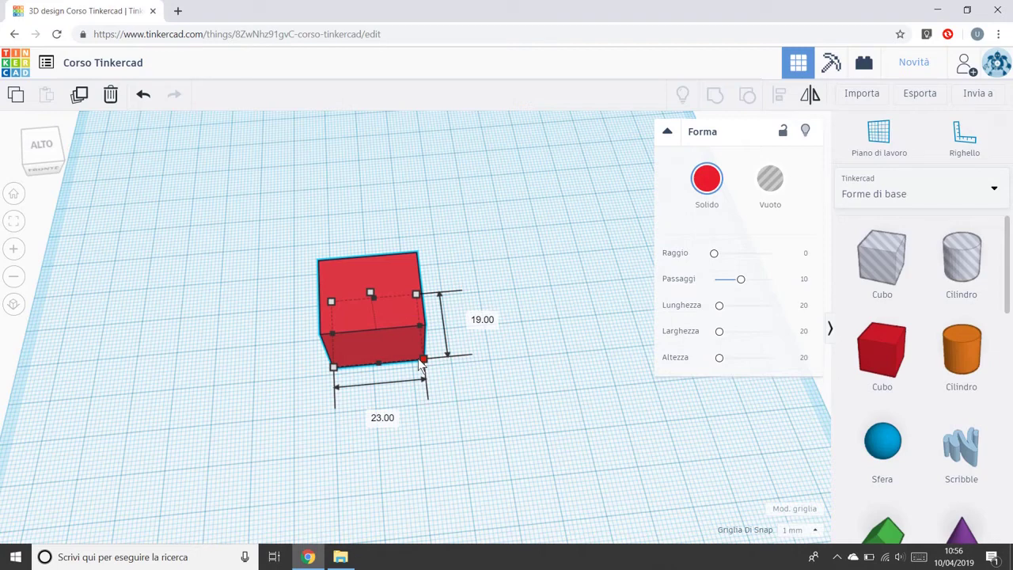
{"action": "mouse_move", "coordinate": [420, 363]}
{"action": "left_mouse_down"}
{"action": "mouse_move", "coordinate": [430, 368]}
{"action": "mouse_move", "coordinate": [413, 370]}
{"action": "left_mouse_up"}
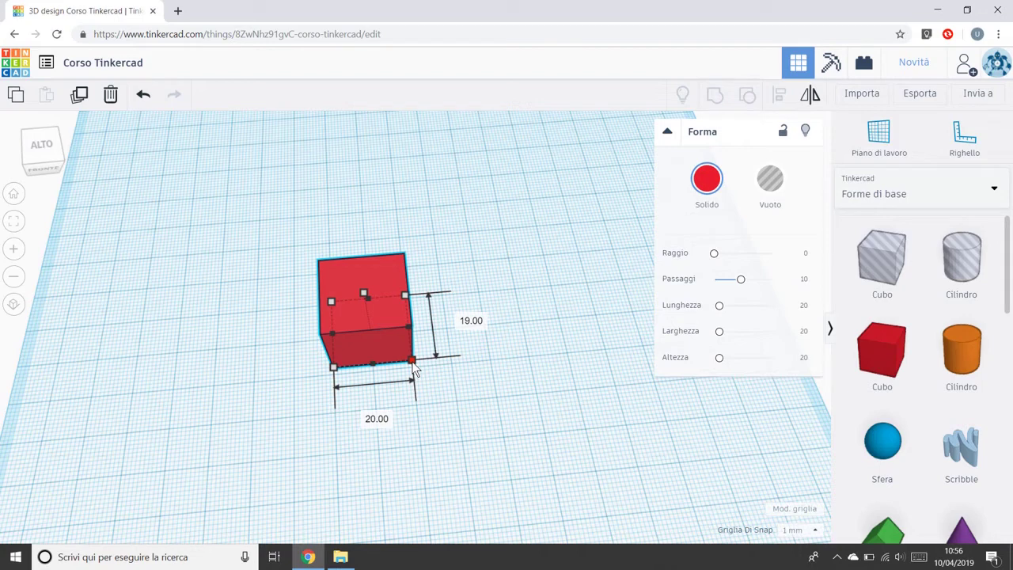
{"action": "left_click_drag", "start_coordinate": [414, 366], "coordinate": [413, 368]}
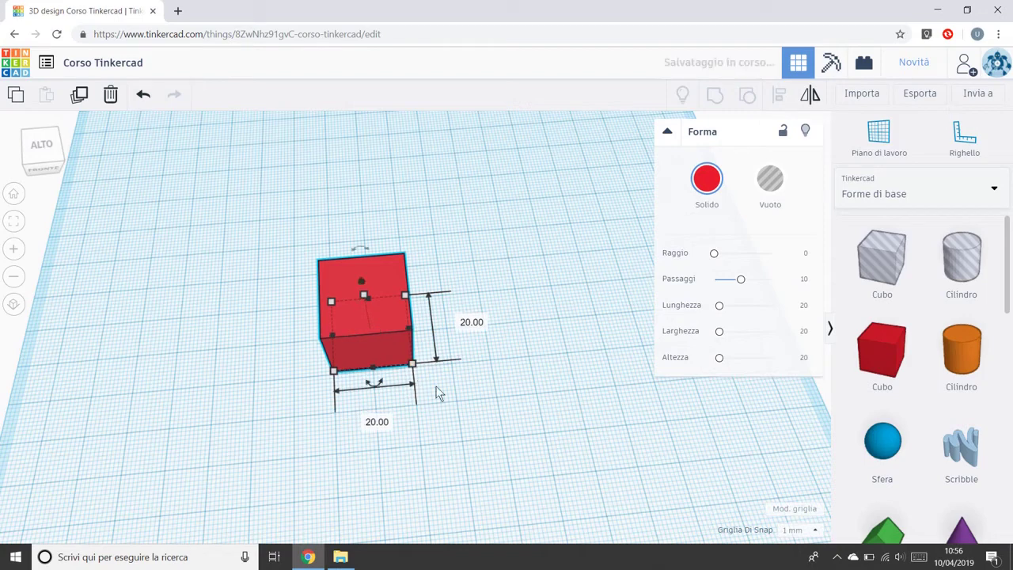
{"action": "left_click", "coordinate": [436, 389]}
Select the box and switch repeatedly between the two base dimension fields shown for its front-left corner.
{"action": "left_click", "coordinate": [365, 311]}
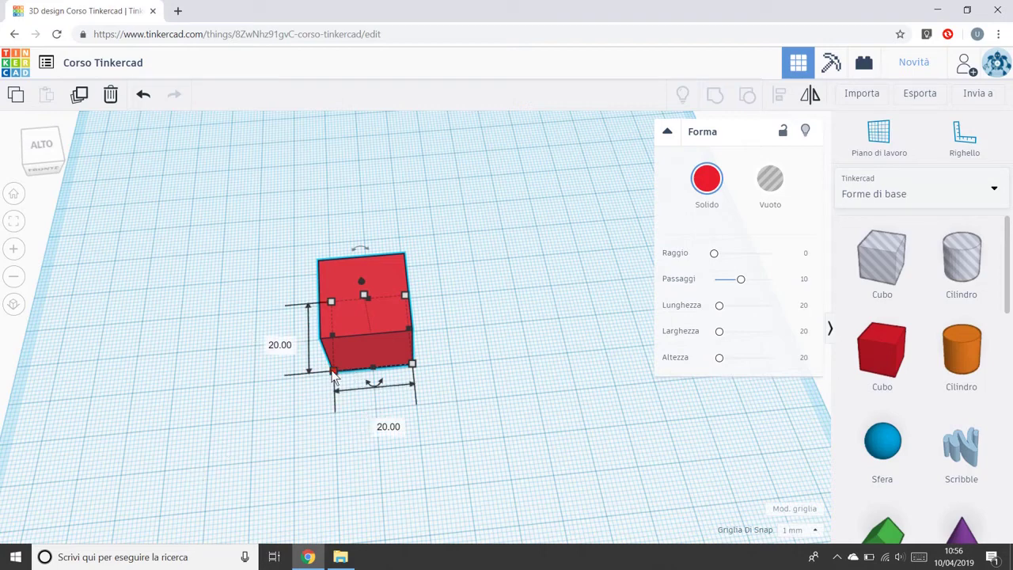
{"action": "left_click", "coordinate": [269, 340]}
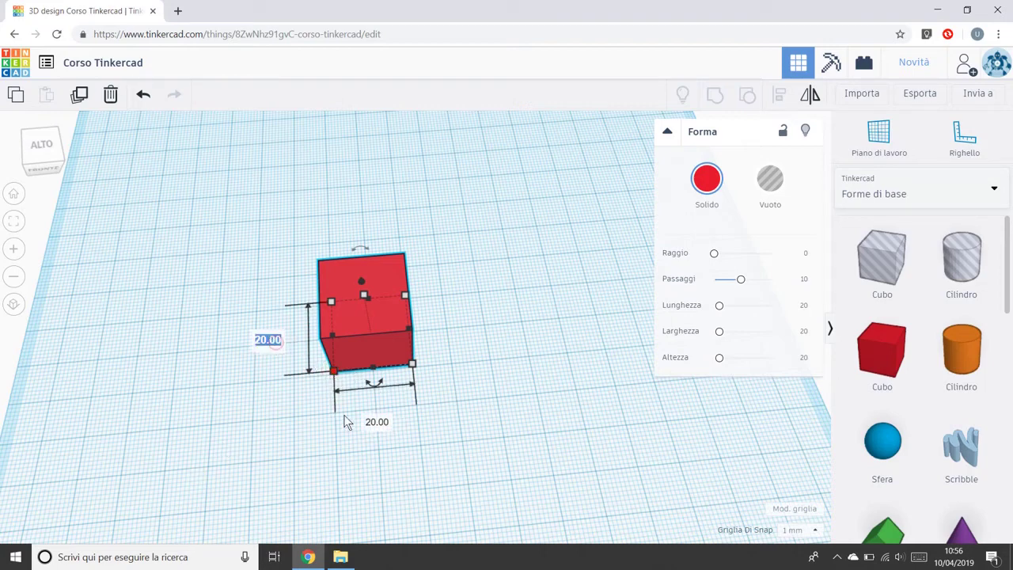
{"action": "key", "text": "Tab"}
{"action": "key", "text": "shift+Tab"}
{"action": "key", "text": "Tab"}
{"action": "key", "text": "shift+Tab"}
{"action": "key", "text": "Tab"}
{"action": "left_click", "coordinate": [288, 434]}
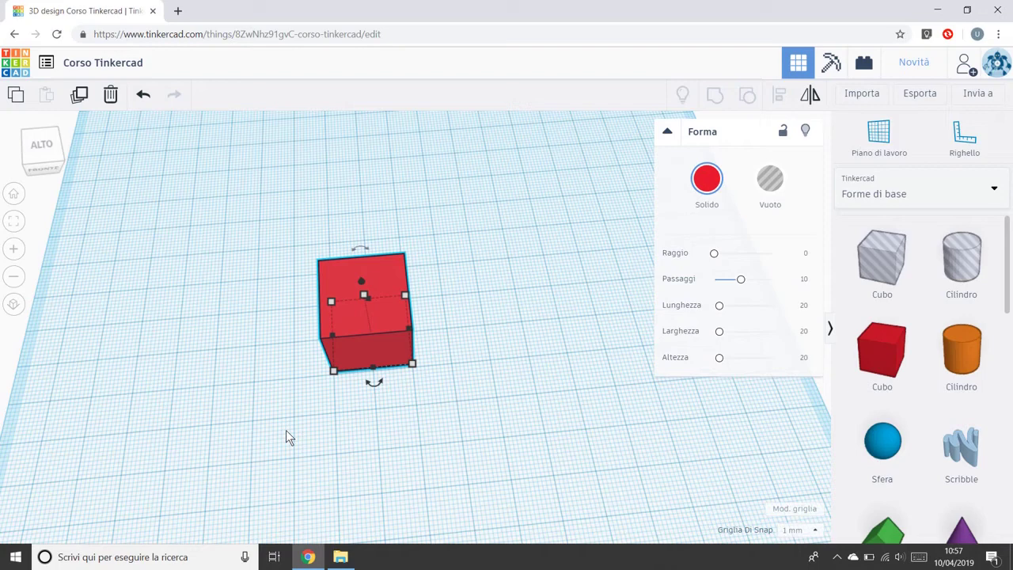
Try scaling the box proportionally from its front-left corner, then return its base to 20 by 20 mm and deselect it.
{"action": "left_click_drag", "start_coordinate": [333, 369], "coordinate": [373, 373], "text": "shift"}
{"action": "right_click_drag", "start_coordinate": [421, 407], "coordinate": [514, 361]}
{"action": "left_click_drag", "start_coordinate": [322, 351], "coordinate": [369, 360], "text": "shift"}
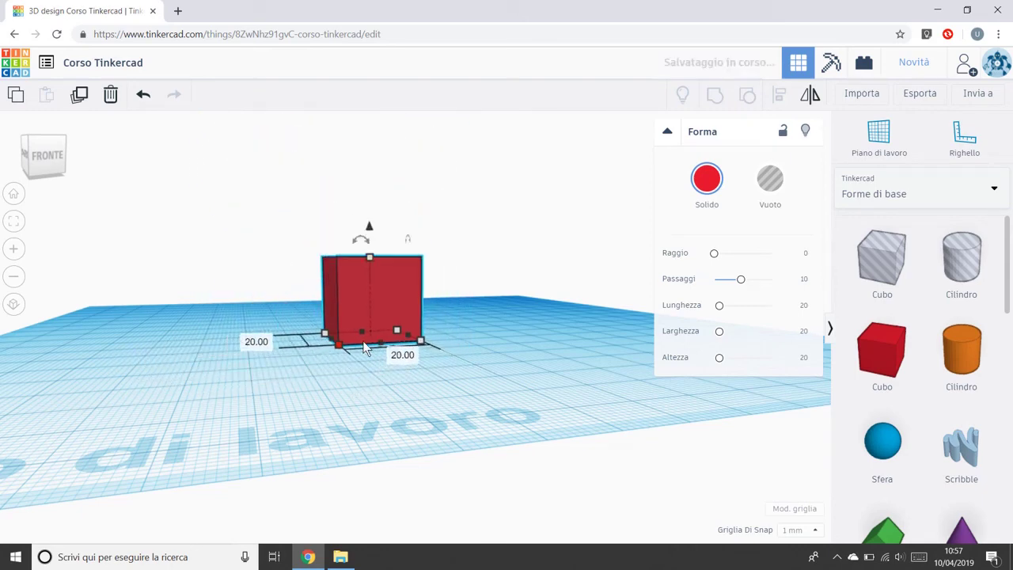
{"action": "left_click", "coordinate": [374, 411]}
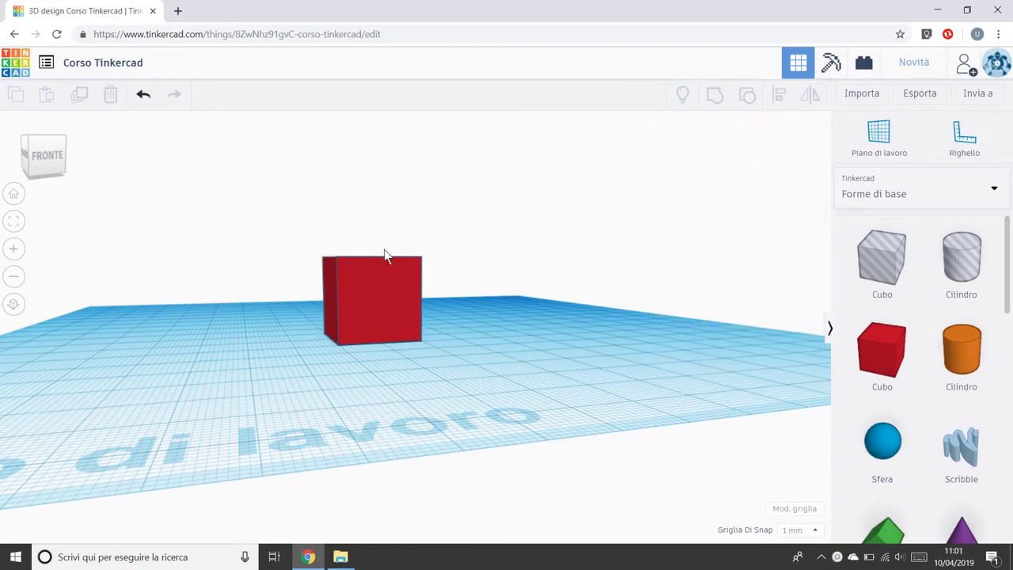
Try rotating the box about its vertical axis in the coarse steps of the inner ring, then return it to 0°.
{"action": "left_click", "coordinate": [374, 305]}
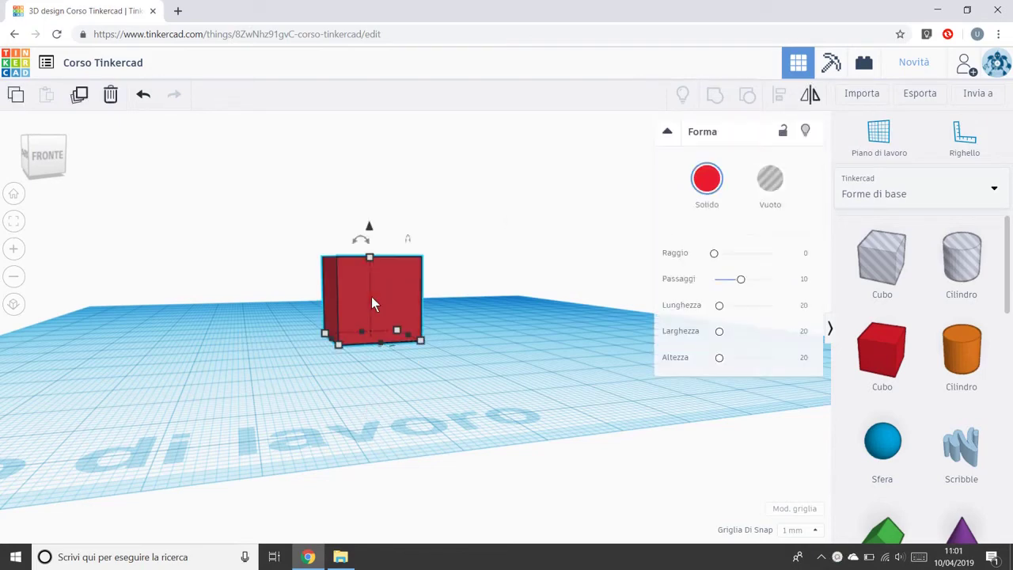
{"action": "right_click_drag", "start_coordinate": [543, 246], "coordinate": [391, 314]}
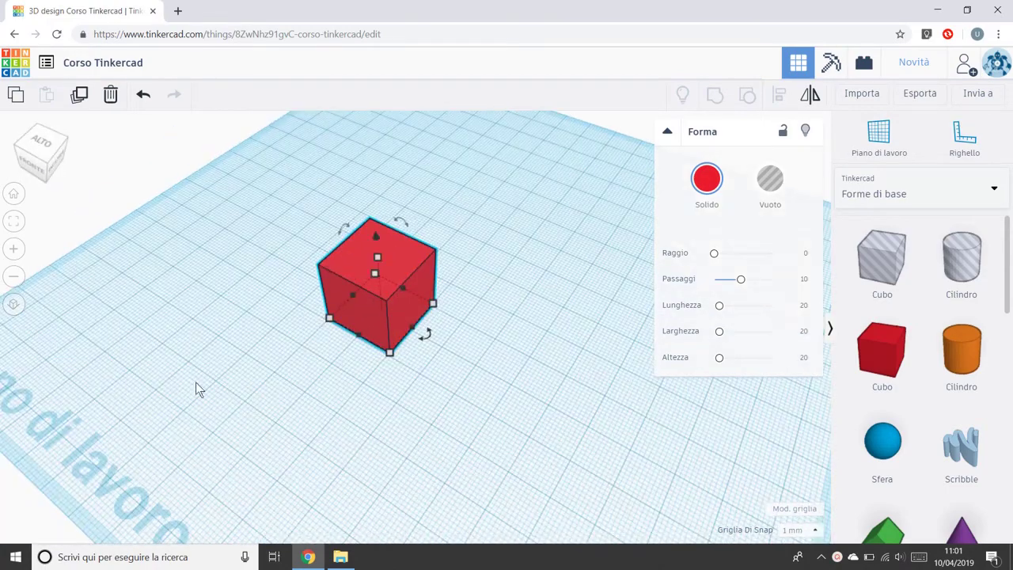
{"action": "mouse_move", "coordinate": [376, 441]}
{"action": "right_mouse_down"}
{"action": "mouse_move", "coordinate": [376, 431]}
{"action": "mouse_move", "coordinate": [384, 455]}
{"action": "right_mouse_up"}
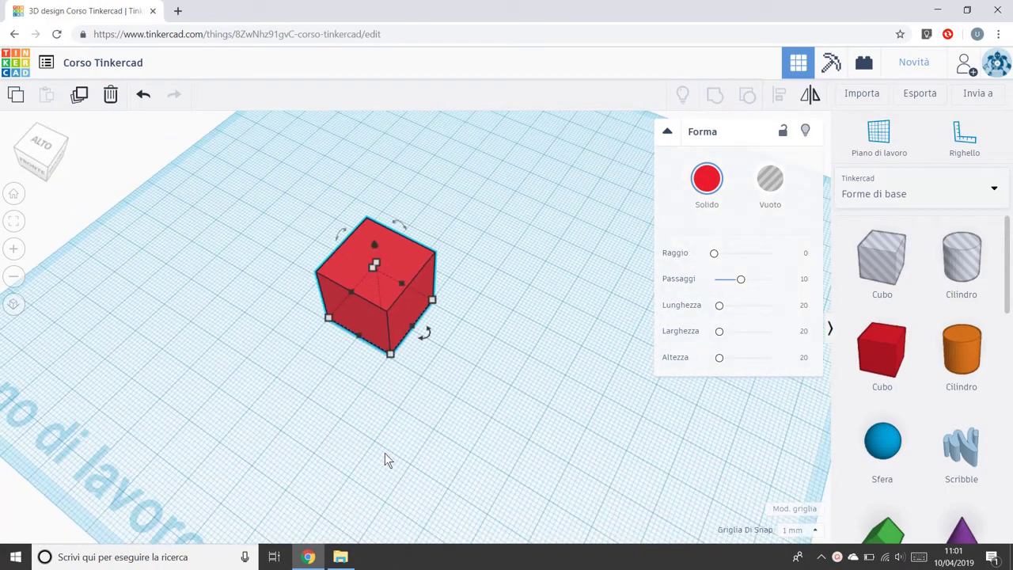
{"action": "mouse_move", "coordinate": [426, 333]}
{"action": "right_click_drag", "start_coordinate": [425, 416], "coordinate": [442, 434]}
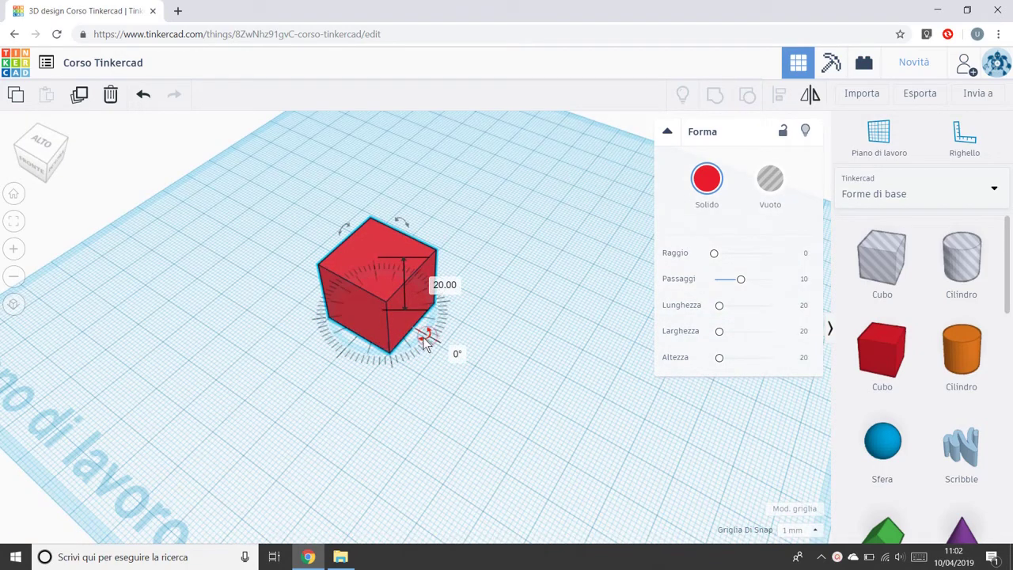
{"action": "mouse_move", "coordinate": [425, 337]}
{"action": "left_mouse_down"}
{"action": "mouse_move", "coordinate": [396, 356]}
{"action": "mouse_move", "coordinate": [323, 340]}
{"action": "mouse_move", "coordinate": [331, 303]}
{"action": "mouse_move", "coordinate": [359, 269]}
{"action": "mouse_move", "coordinate": [407, 262]}
{"action": "mouse_move", "coordinate": [433, 291]}
{"action": "mouse_move", "coordinate": [417, 334]}
{"action": "mouse_move", "coordinate": [361, 351]}
{"action": "mouse_move", "coordinate": [338, 334]}
{"action": "mouse_move", "coordinate": [370, 356]}
{"action": "mouse_move", "coordinate": [427, 345]}
{"action": "left_mouse_up"}
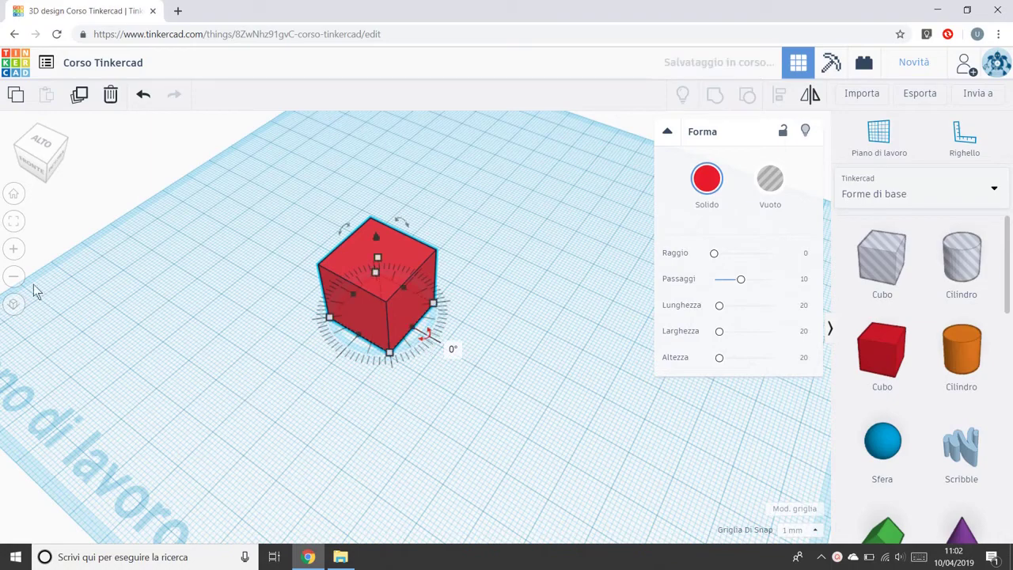
{"action": "left_click", "coordinate": [16, 220]}
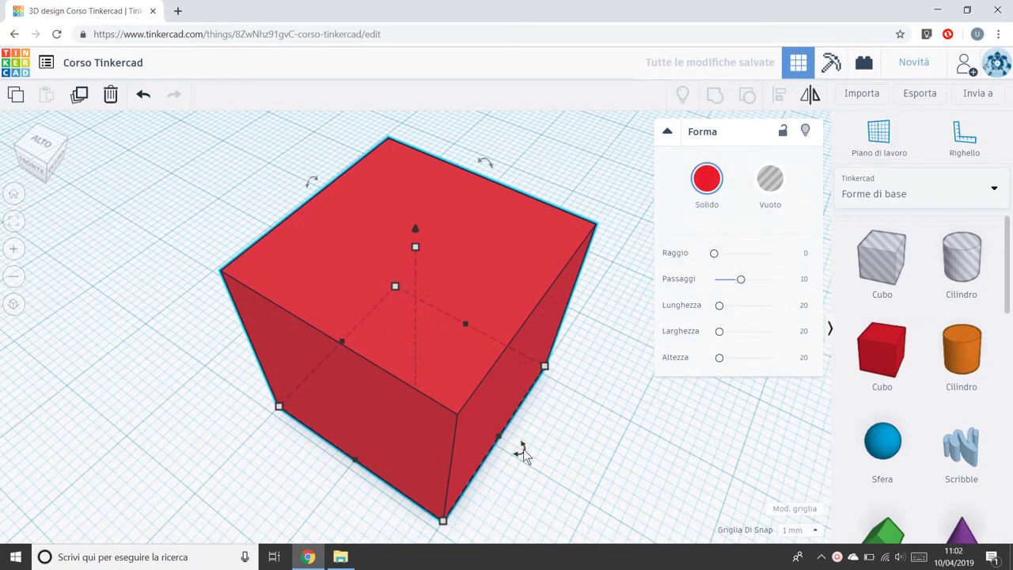
{"action": "mouse_move", "coordinate": [523, 449]}
{"action": "left_mouse_down"}
{"action": "mouse_move", "coordinate": [504, 438]}
{"action": "mouse_move", "coordinate": [543, 467]}
{"action": "mouse_move", "coordinate": [532, 463]}
{"action": "left_mouse_up"}
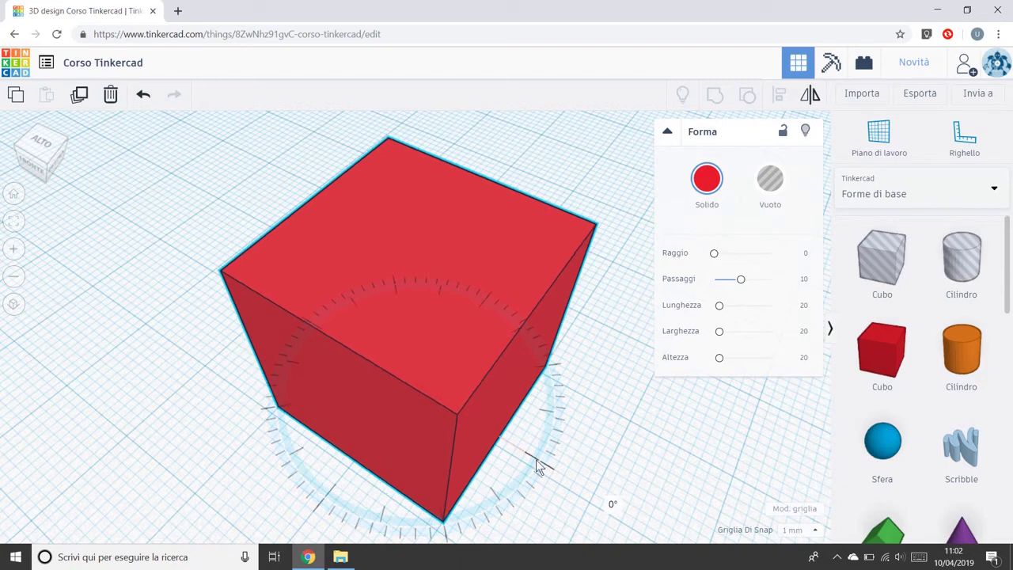
{"action": "left_click_drag", "start_coordinate": [536, 465], "coordinate": [510, 482]}
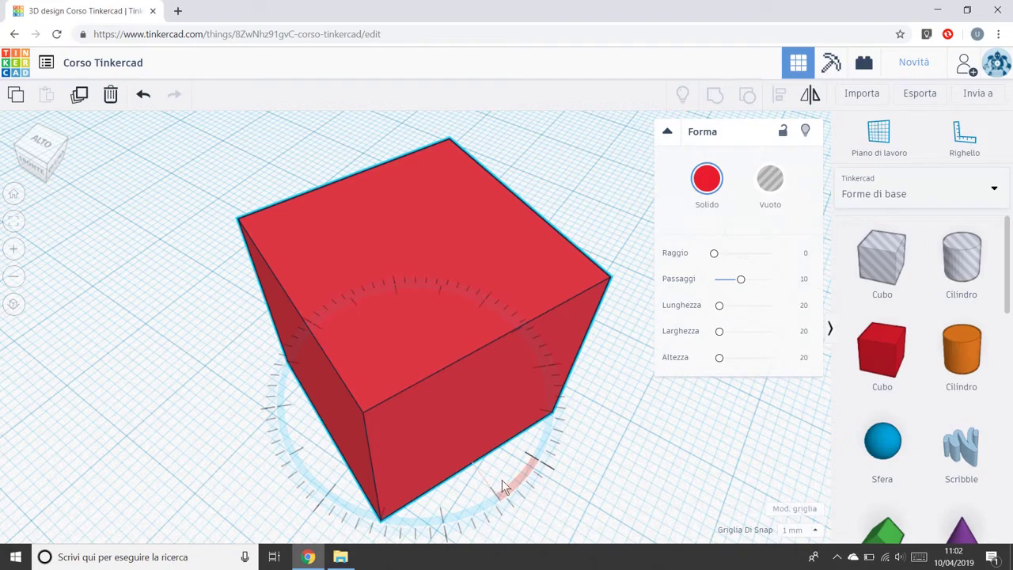
{"action": "left_click_drag", "start_coordinate": [501, 479], "coordinate": [448, 510]}
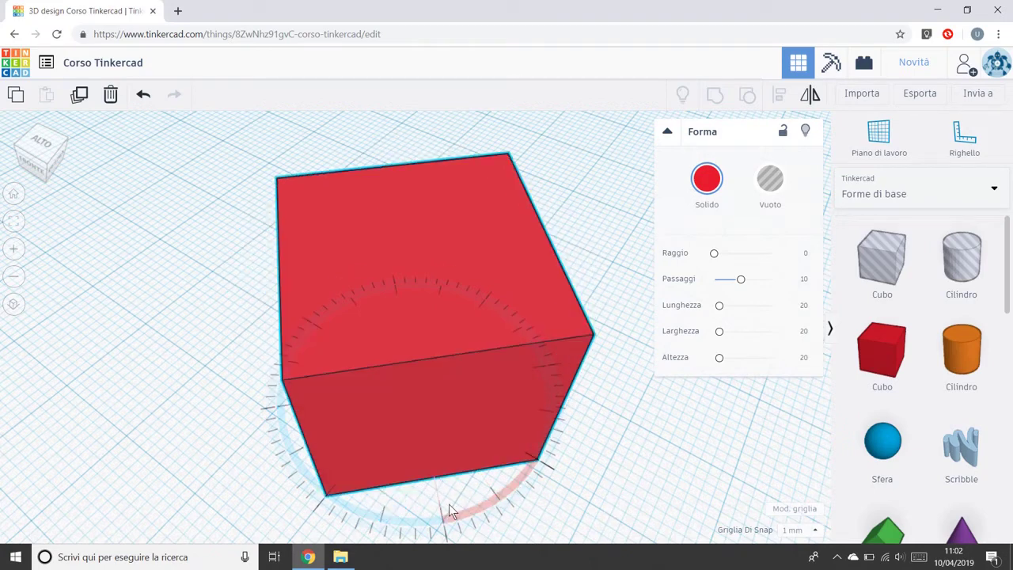
{"action": "left_click_drag", "start_coordinate": [455, 510], "coordinate": [492, 434]}
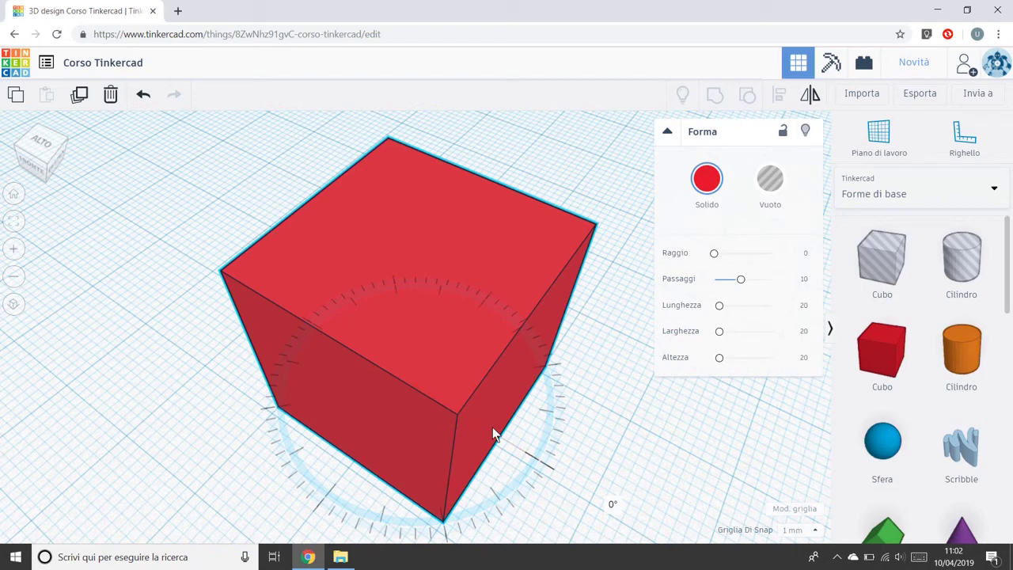
Try rotating the box about its vertical axis in fine increments outside the protractor ring, then return it to 0°.
{"action": "left_click_drag", "start_coordinate": [492, 429], "coordinate": [402, 473]}
{"action": "left_click_drag", "start_coordinate": [471, 473], "coordinate": [538, 455]}
{"action": "left_click_drag", "start_coordinate": [538, 449], "coordinate": [585, 487]}
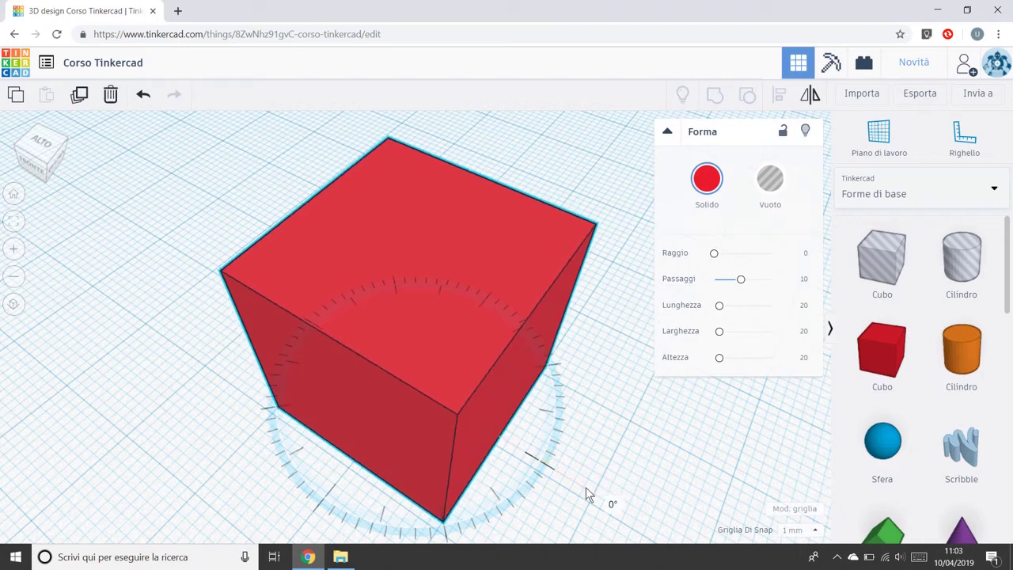
{"action": "left_click_drag", "start_coordinate": [586, 487], "coordinate": [603, 498]}
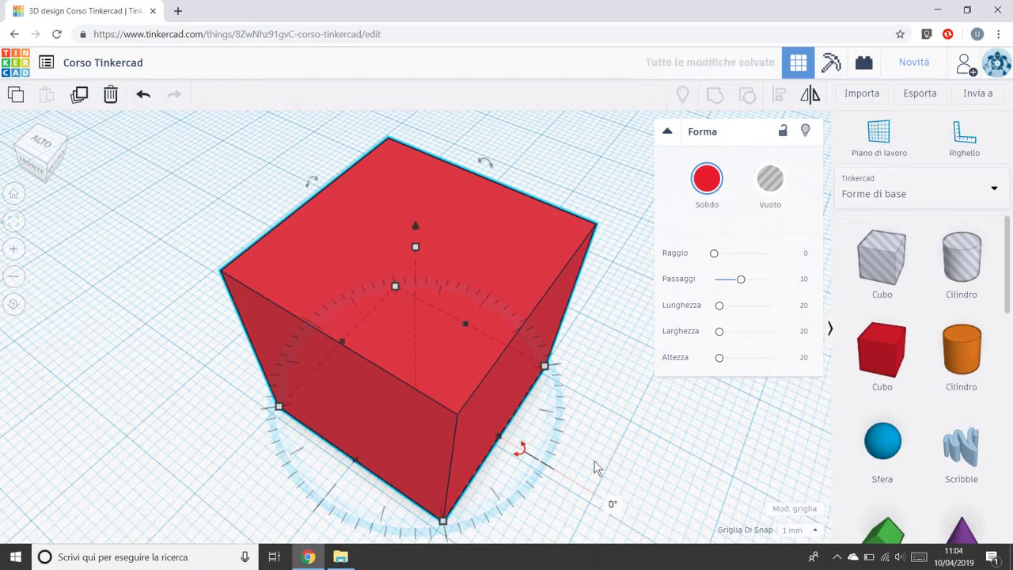
Rotate the box 90° about its front-to-back axis while facing its front side.
{"action": "right_click_drag", "start_coordinate": [596, 468], "coordinate": [701, 389]}
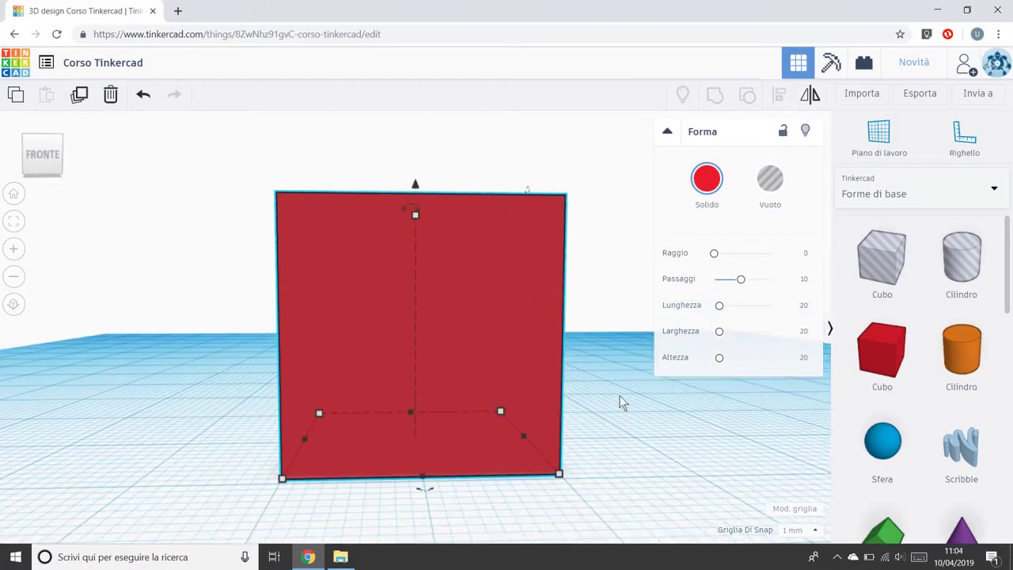
{"action": "left_click", "coordinate": [46, 154]}
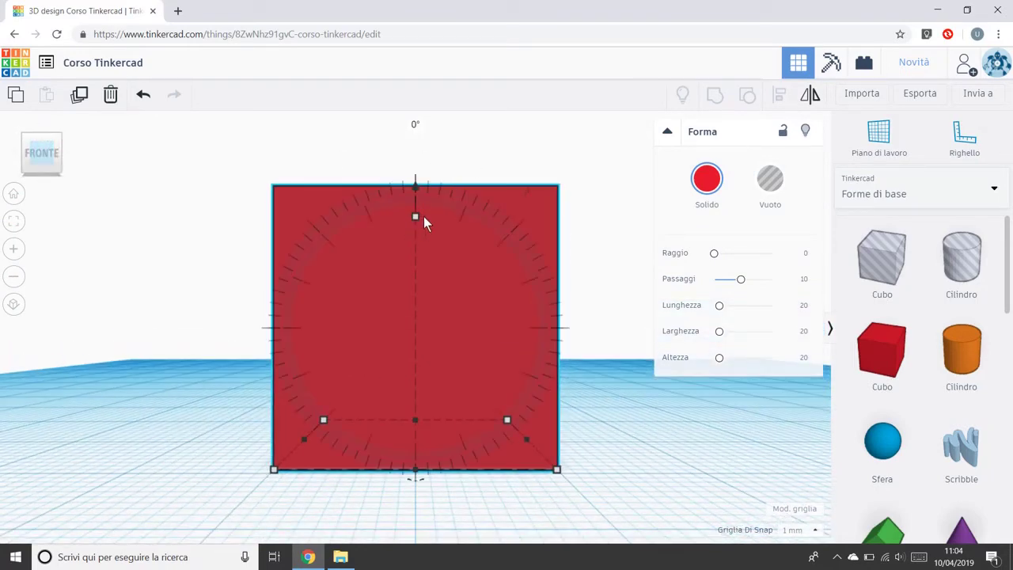
{"action": "left_click_drag", "start_coordinate": [423, 216], "coordinate": [305, 341]}
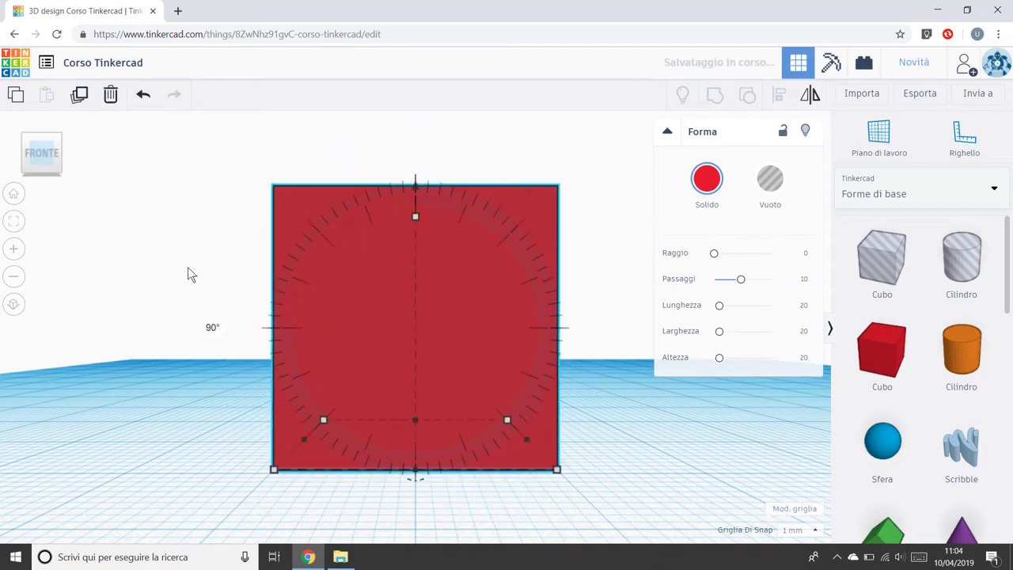
Try rotating the box about its left-to-right axis while facing its left side, leaving the angle at 0°.
{"action": "right_click_drag", "start_coordinate": [190, 274], "coordinate": [265, 303]}
{"action": "left_click", "coordinate": [36, 167]}
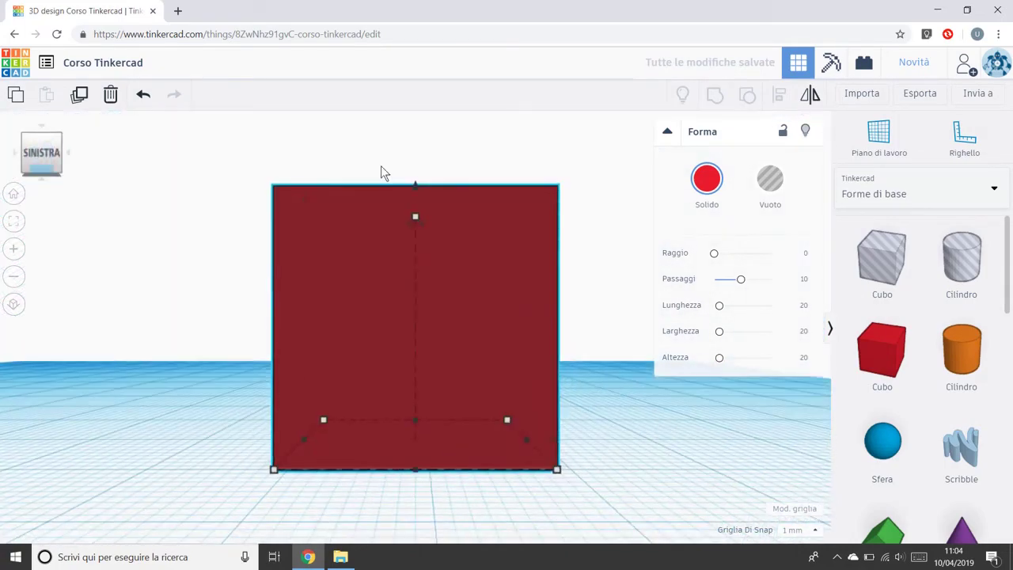
{"action": "left_click_drag", "start_coordinate": [413, 219], "coordinate": [424, 192]}
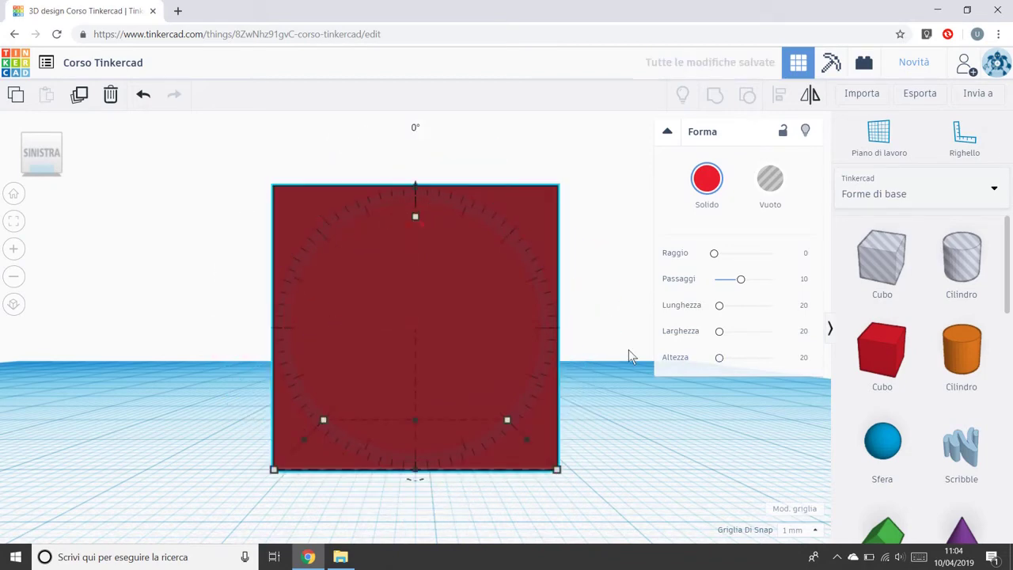
{"action": "right_click_drag", "start_coordinate": [630, 353], "coordinate": [542, 402]}
{"action": "scroll", "coordinate": [543, 405], "scroll_direction": "down", "scroll_amount": 4}
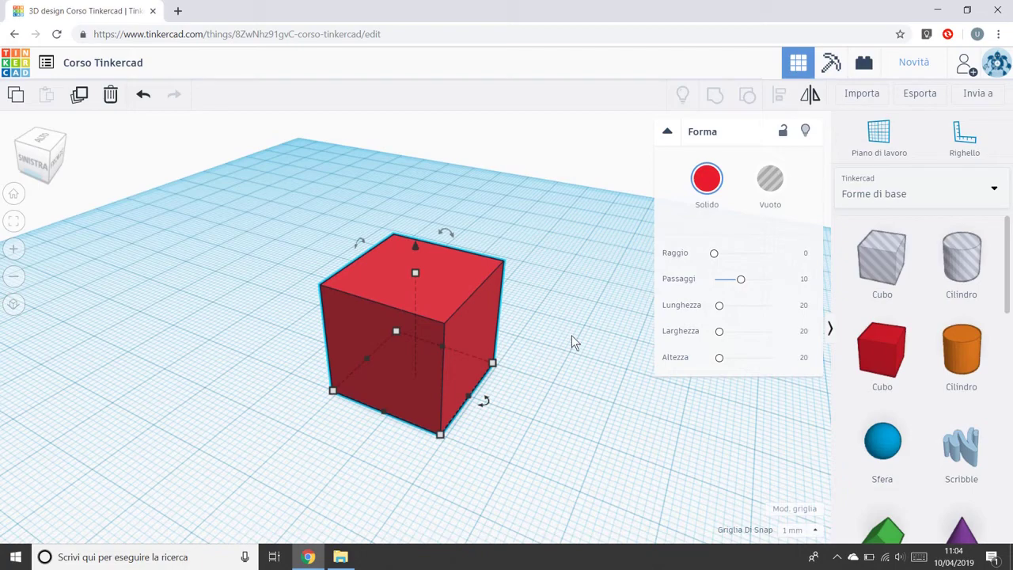
Raise the box 25 mm above the workplane, then lower it back to an elevation of 0.
{"action": "right_click_drag", "start_coordinate": [571, 335], "coordinate": [221, 348]}
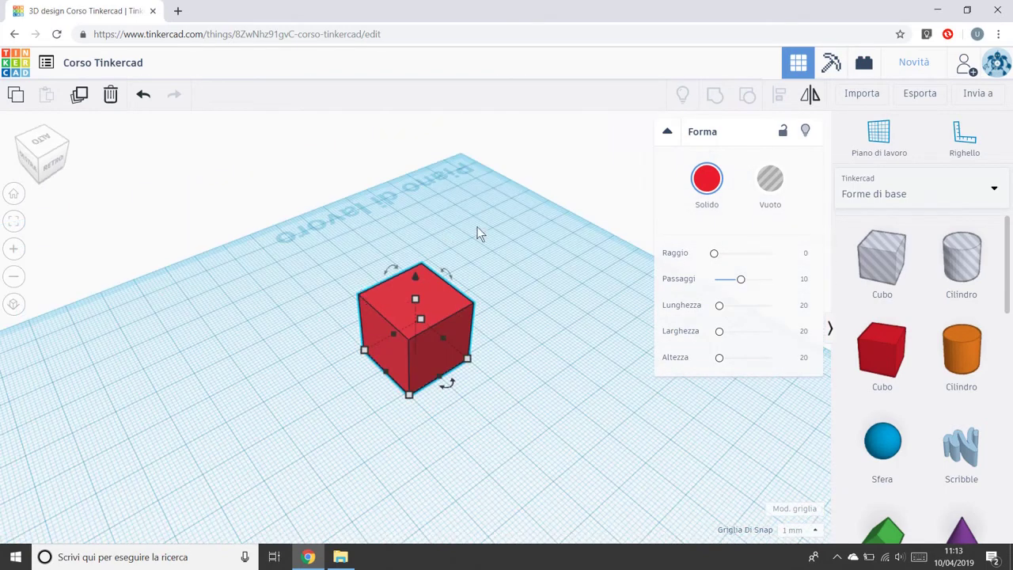
{"action": "right_click_drag", "start_coordinate": [470, 391], "coordinate": [519, 380]}
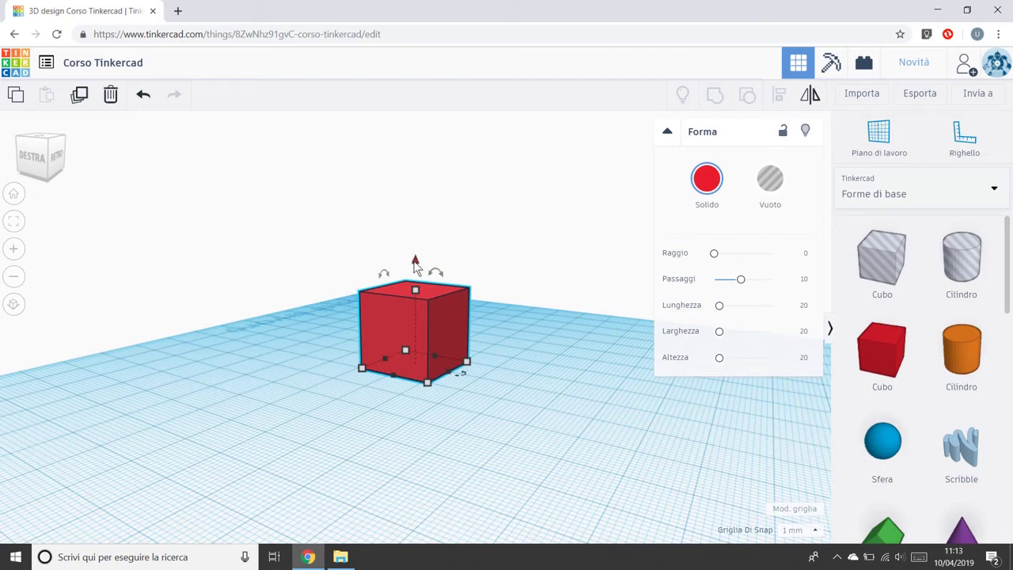
{"action": "left_click_drag", "start_coordinate": [415, 266], "coordinate": [481, 156]}
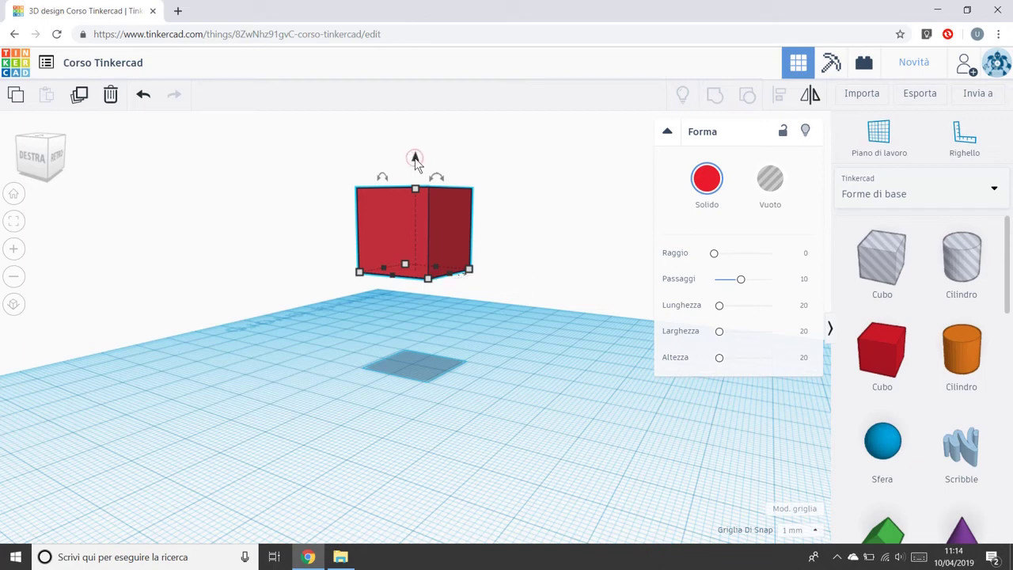
{"action": "left_click_drag", "start_coordinate": [415, 159], "coordinate": [434, 262]}
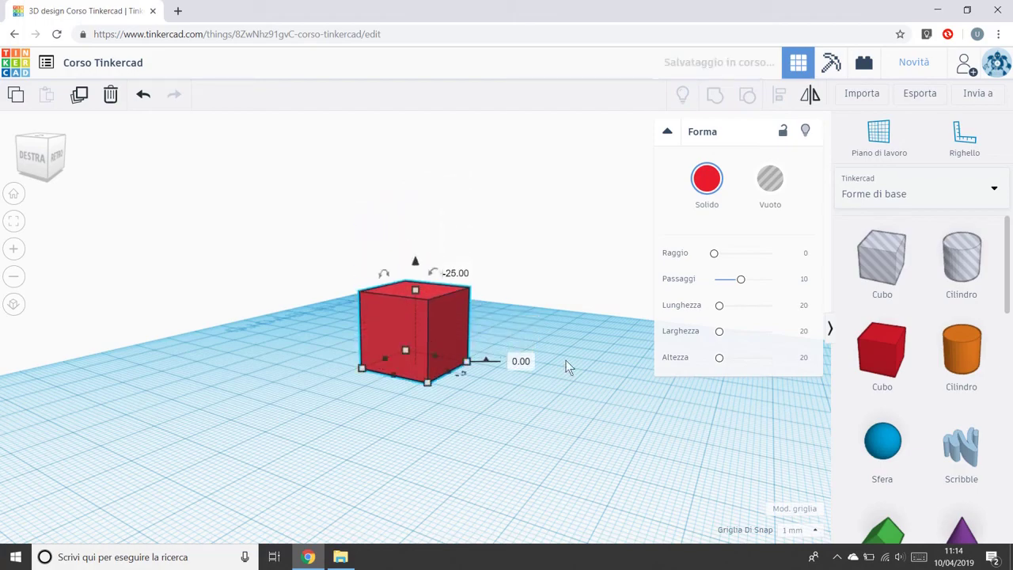
Try the box's vertical move handle from the back view, keeping the elevation at 0, and deselect the box.
{"action": "right_click_drag", "start_coordinate": [565, 362], "coordinate": [348, 427]}
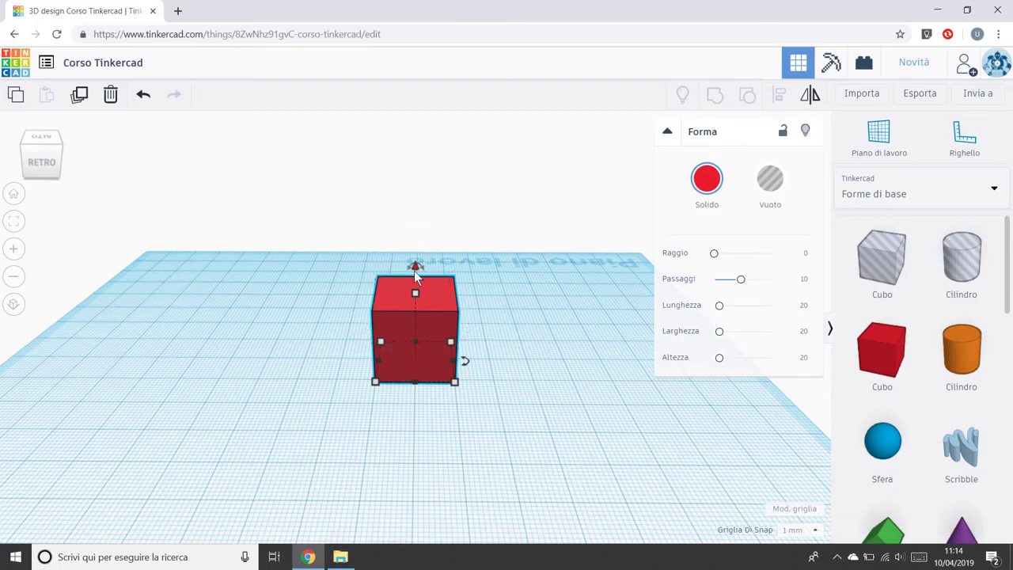
{"action": "right_click_drag", "start_coordinate": [519, 311], "coordinate": [438, 309]}
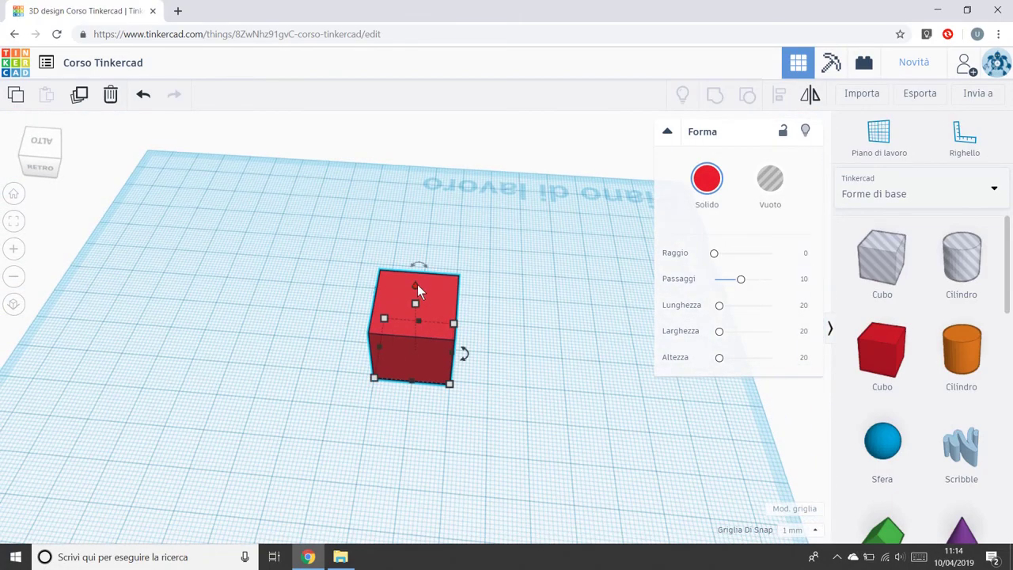
{"action": "left_click_drag", "start_coordinate": [413, 284], "coordinate": [463, 296]}
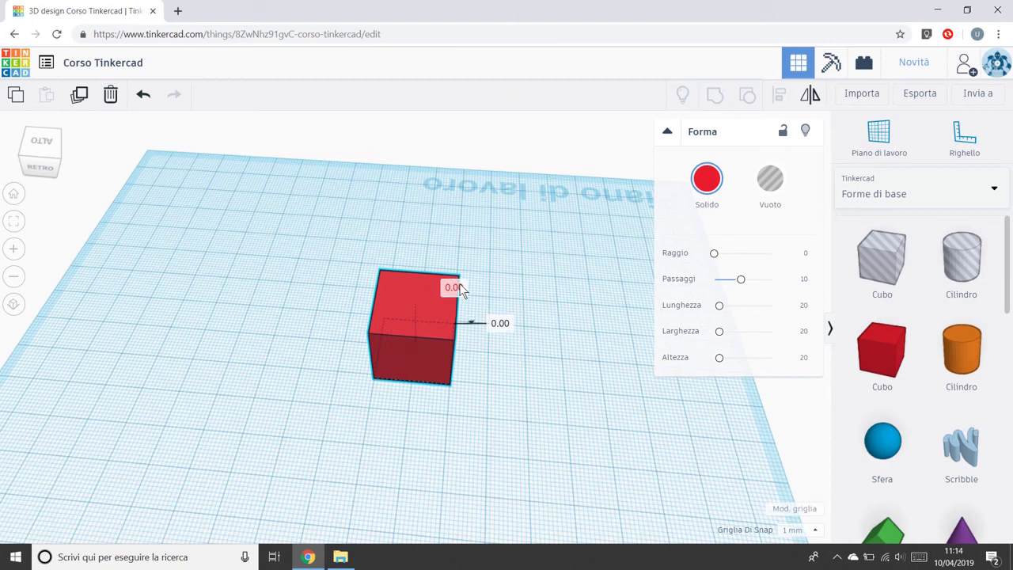
{"action": "left_click", "coordinate": [251, 334]}
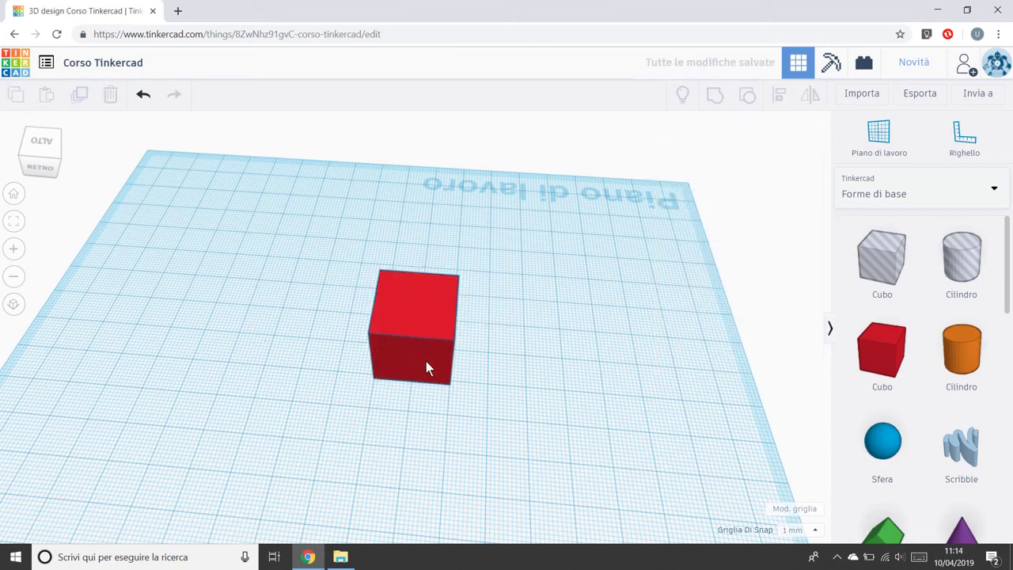
Slide the box 45 mm sideways on the workplane, over to the labelled edge, then back by 16 and 52 mm.
{"action": "left_click_drag", "start_coordinate": [425, 364], "coordinate": [237, 344]}
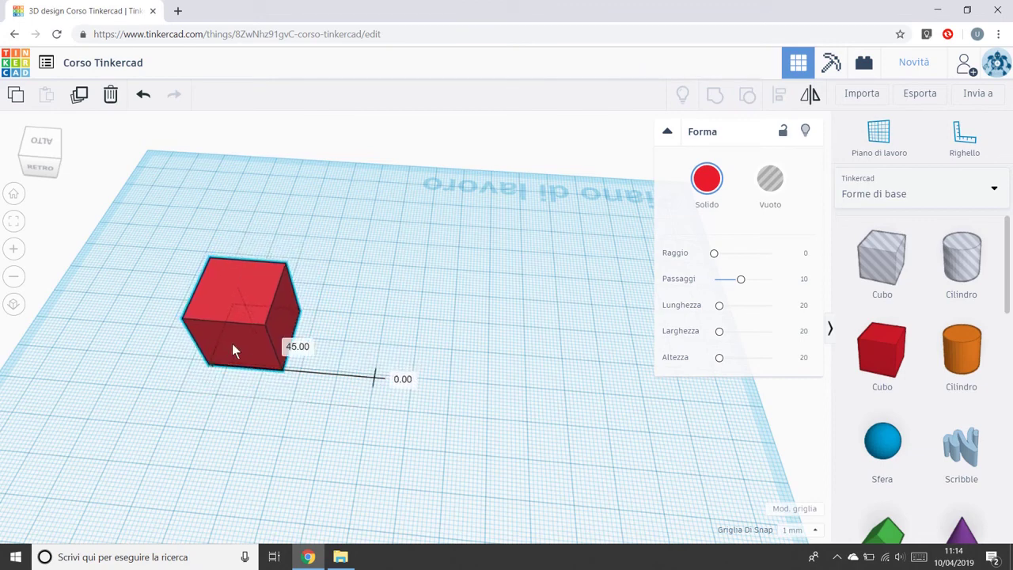
{"action": "left_click_drag", "start_coordinate": [232, 351], "coordinate": [497, 268]}
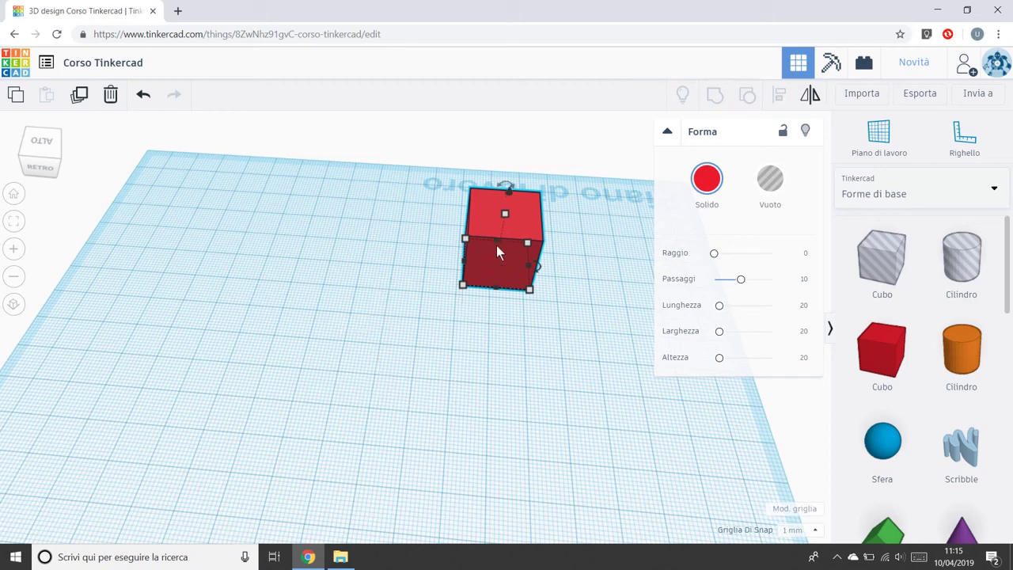
{"action": "left_click_drag", "start_coordinate": [495, 230], "coordinate": [411, 357]}
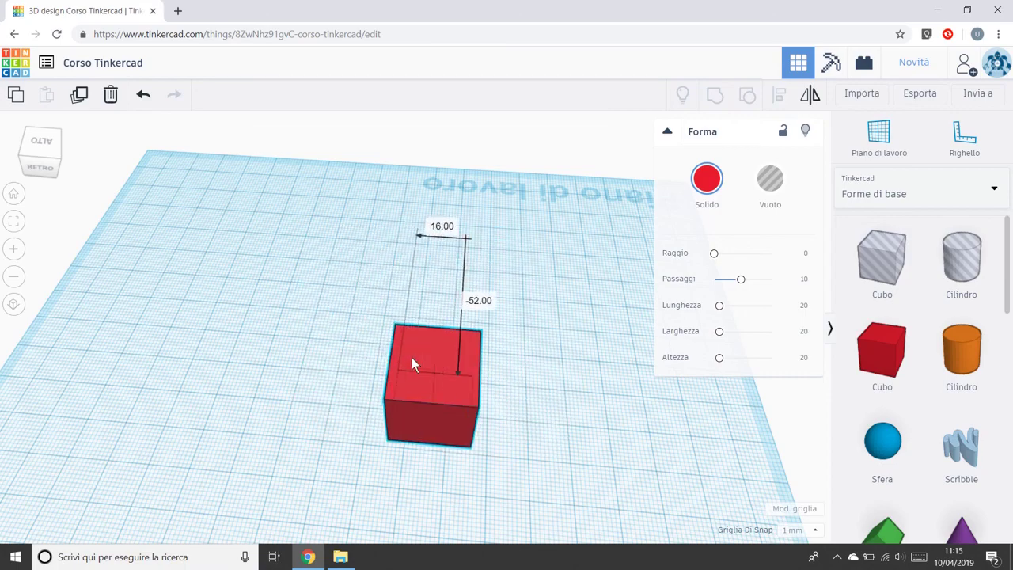
{"action": "right_click_drag", "start_coordinate": [411, 357], "coordinate": [309, 272]}
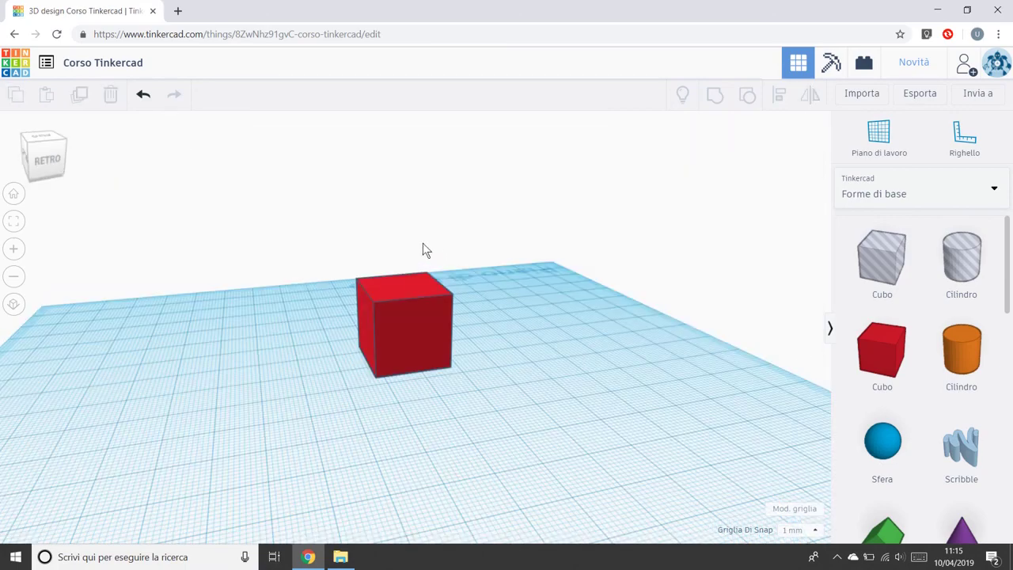